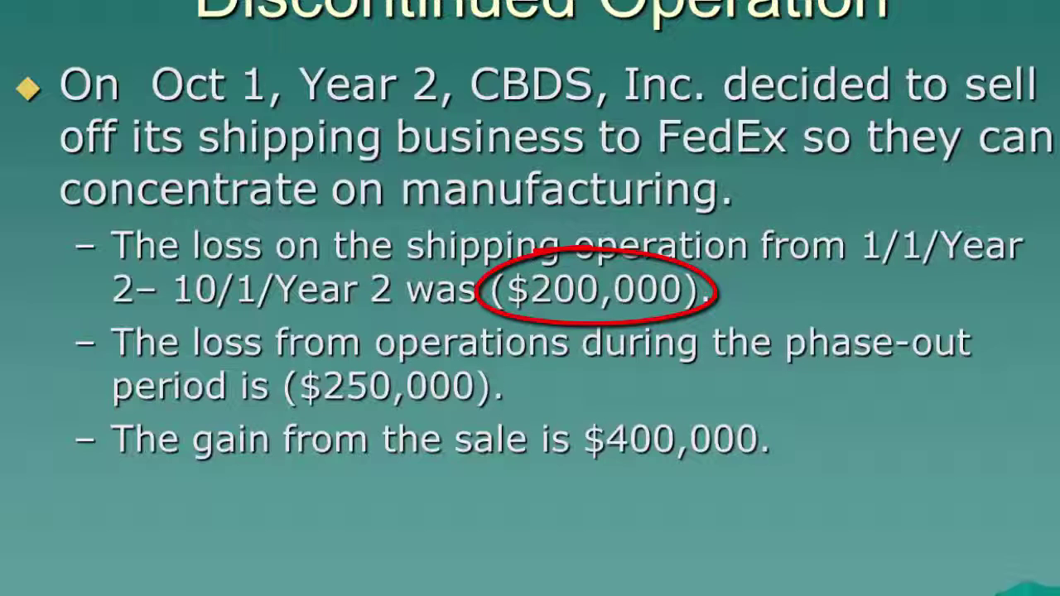
mouse_move(389, 347)
left_mouse_down()
mouse_move(385, 424)
mouse_move(377, 346)
mouse_move(331, 349)
left_mouse_up()
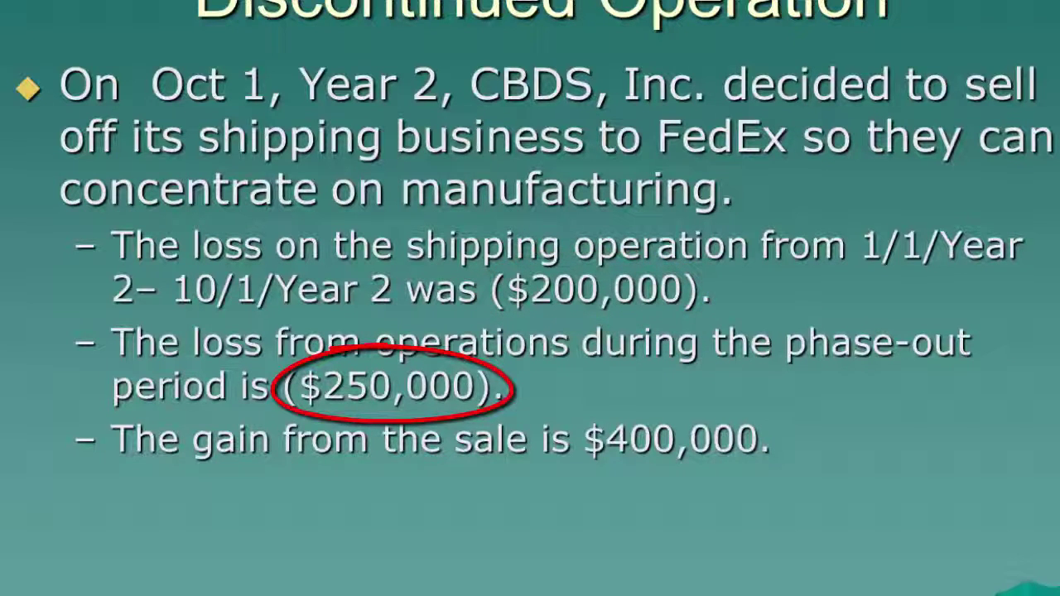
mouse_move(662, 398)
left_mouse_down()
mouse_move(568, 426)
mouse_move(787, 427)
mouse_move(609, 398)
left_mouse_up()
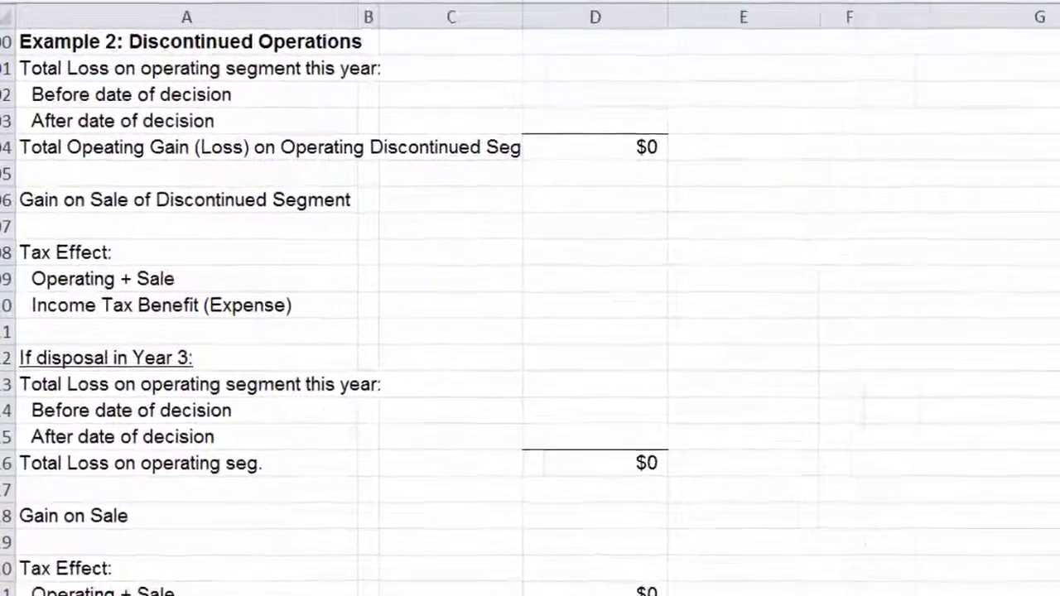
Enter the discontinued segment's operating losses in column D: -200000 before the date of decision and -250000 after it.
left_click(668, 106)
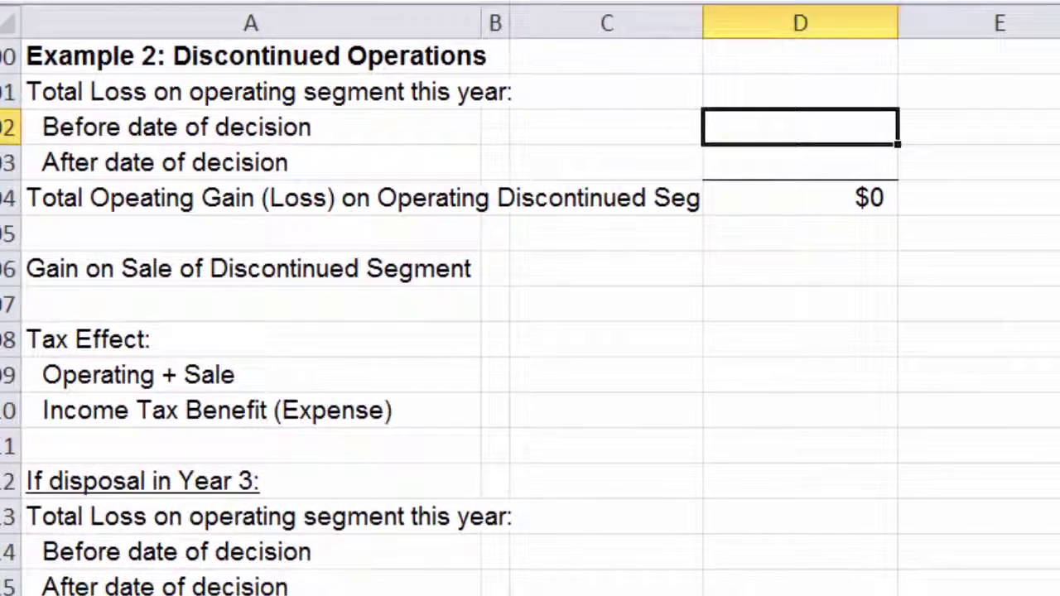
type("-2")
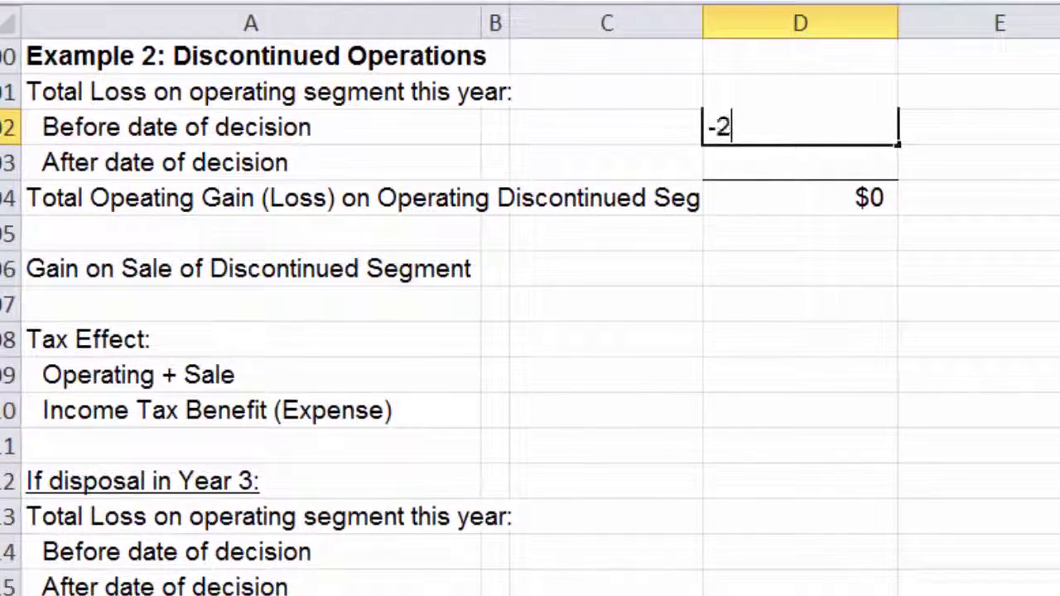
type("00000")
key("Return")
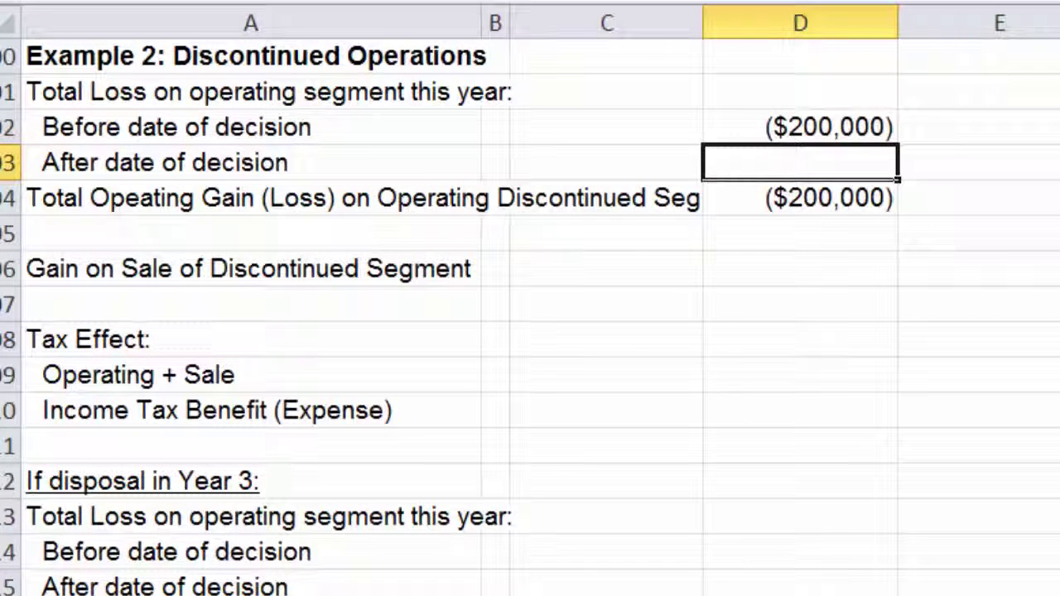
type("-250000")
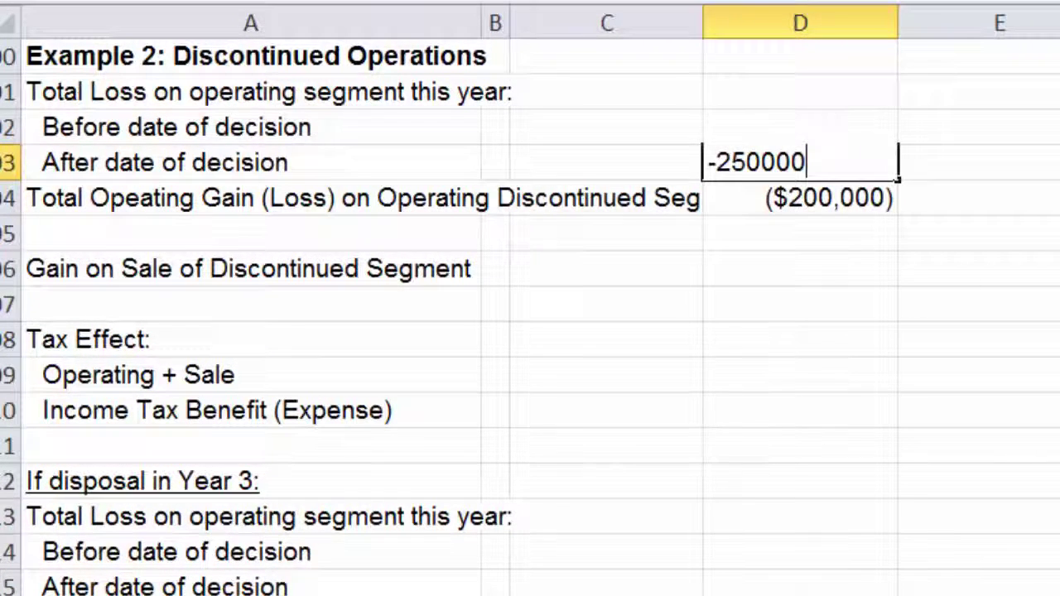
key("Return")
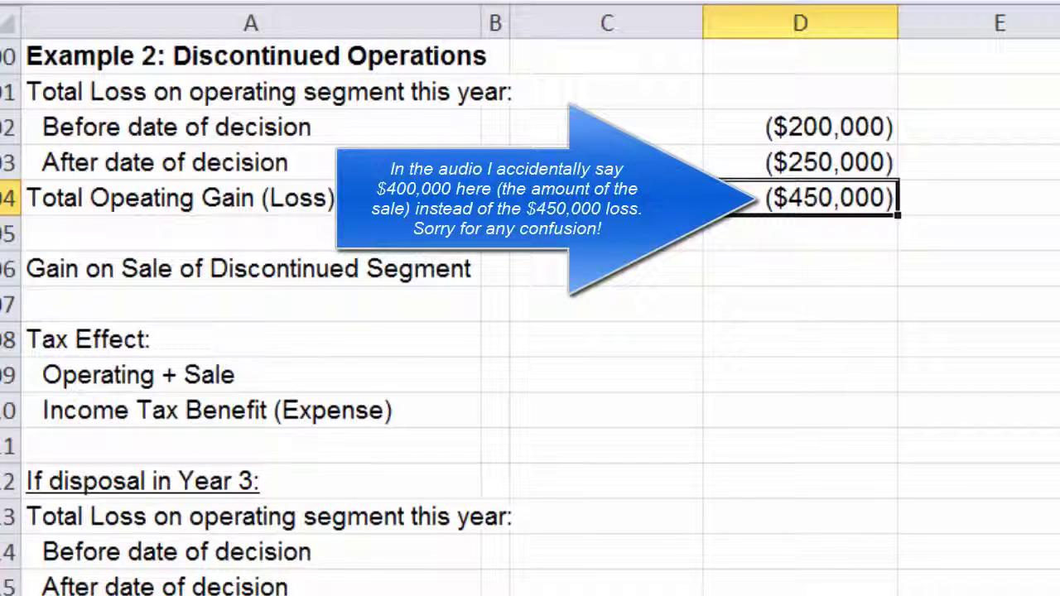
Enter a gain on sale of the discontinued segment of 400,000 in D106.
left_click(799, 269)
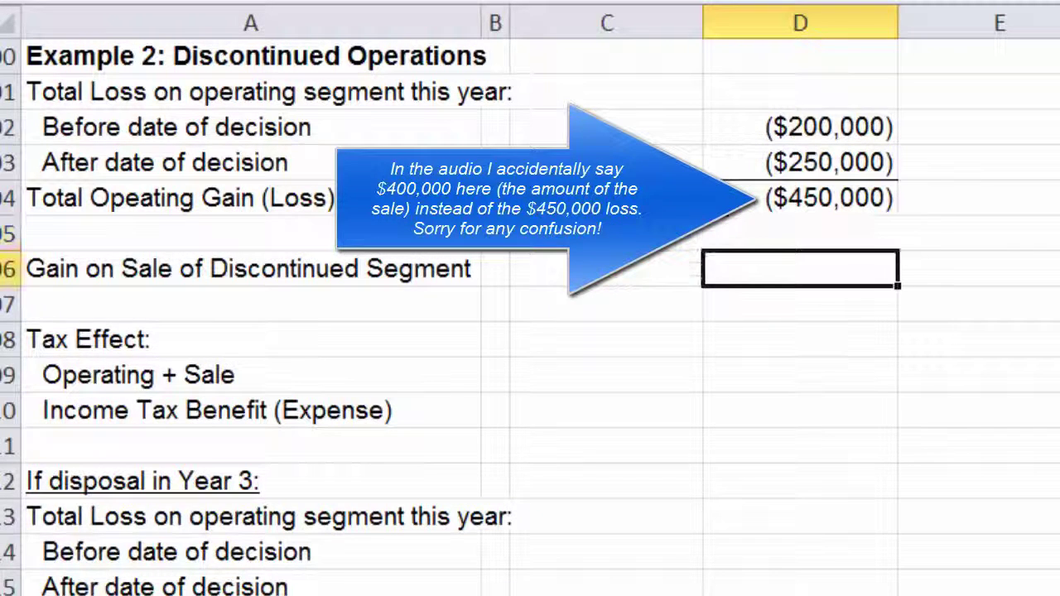
type("400")
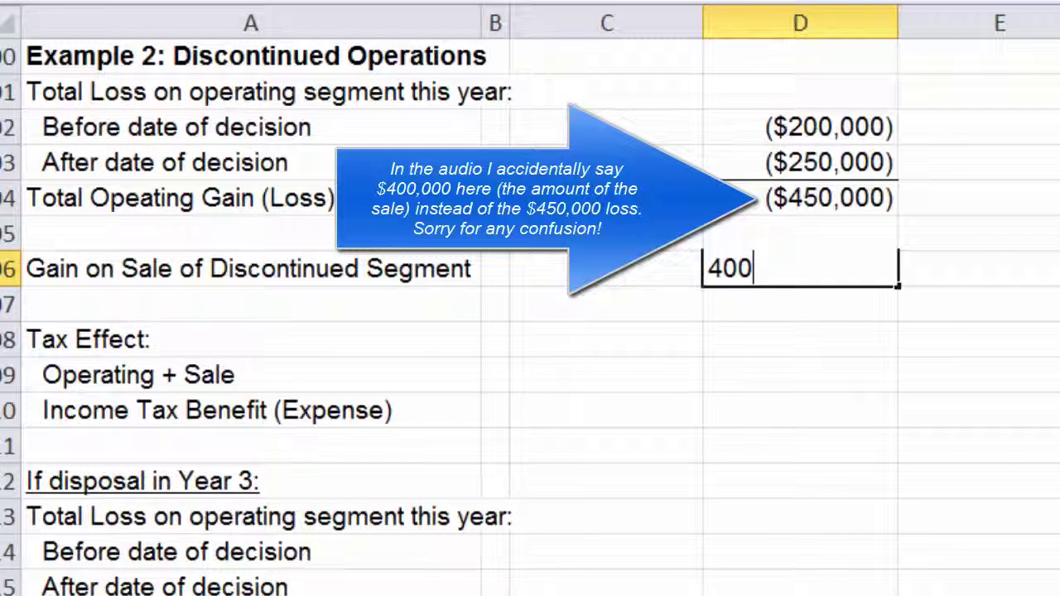
type(",0000")
key("Return")
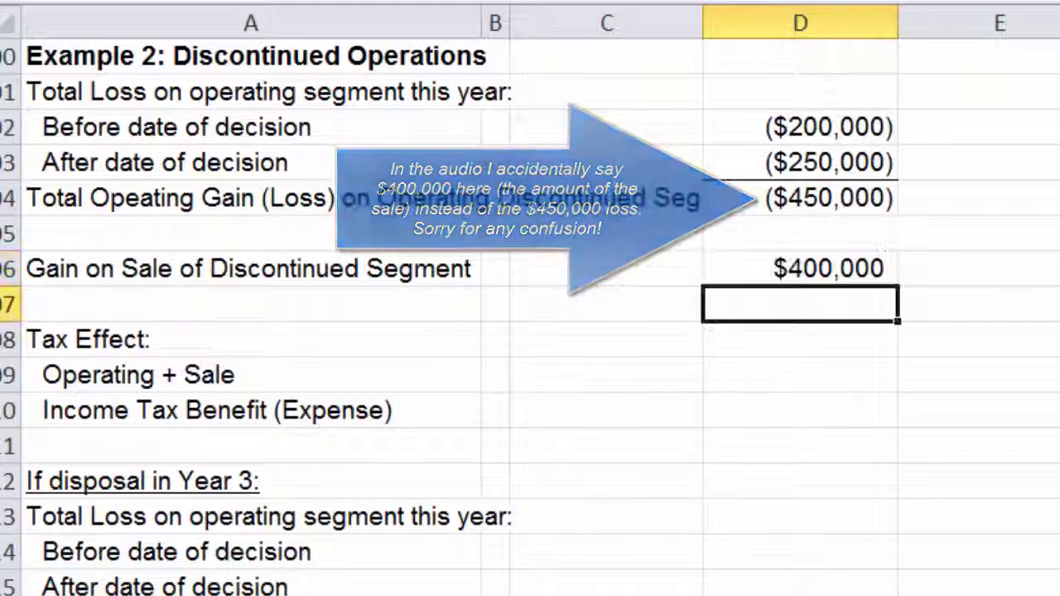
Calculate the Operating + Sale amount in D109 with the formula =D104+D106.
left_click(800, 374)
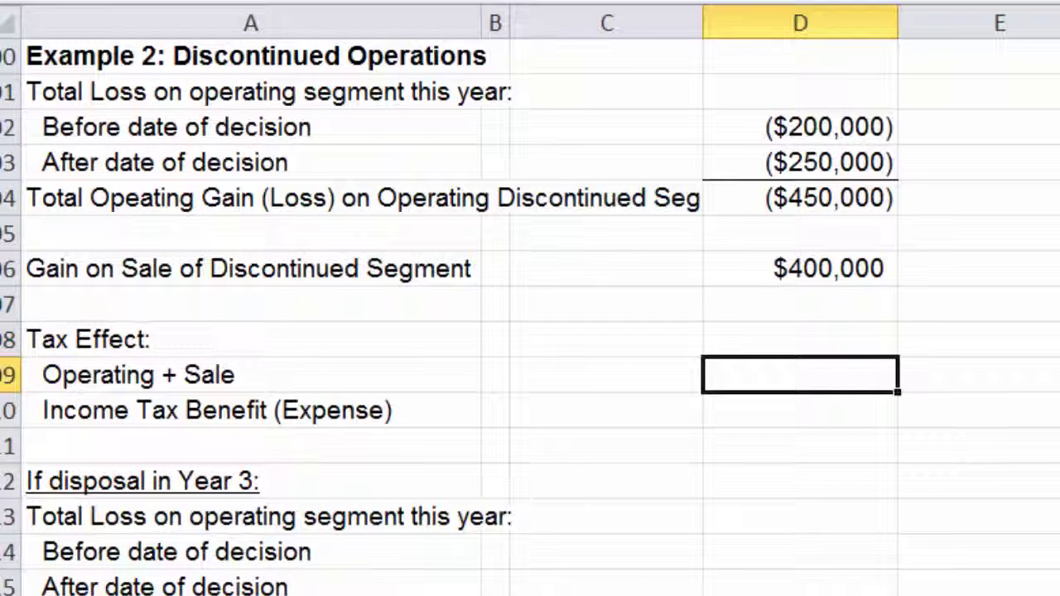
type("=")
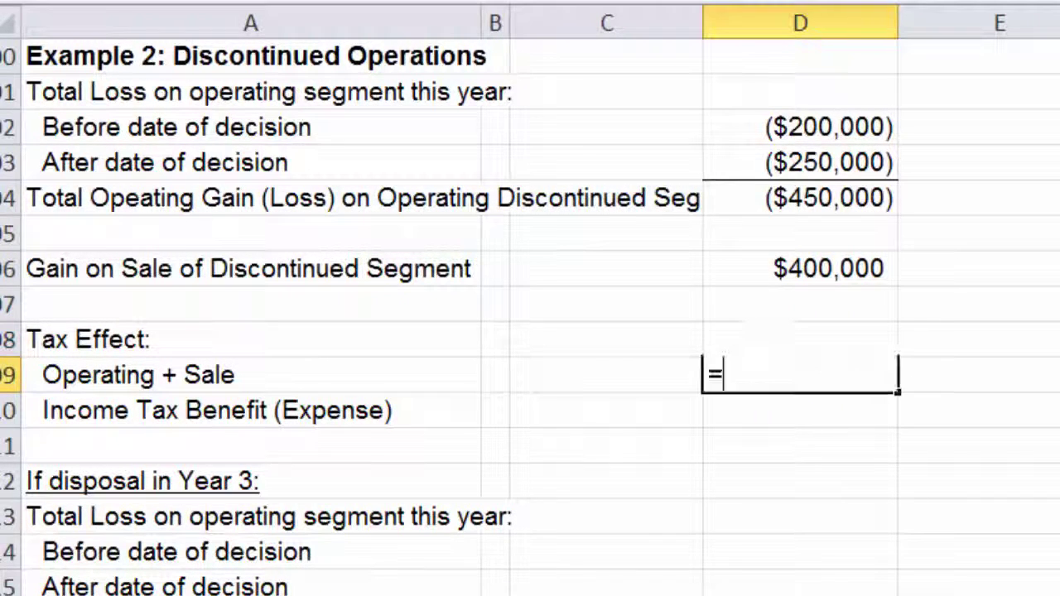
left_click(800, 197)
type("+")
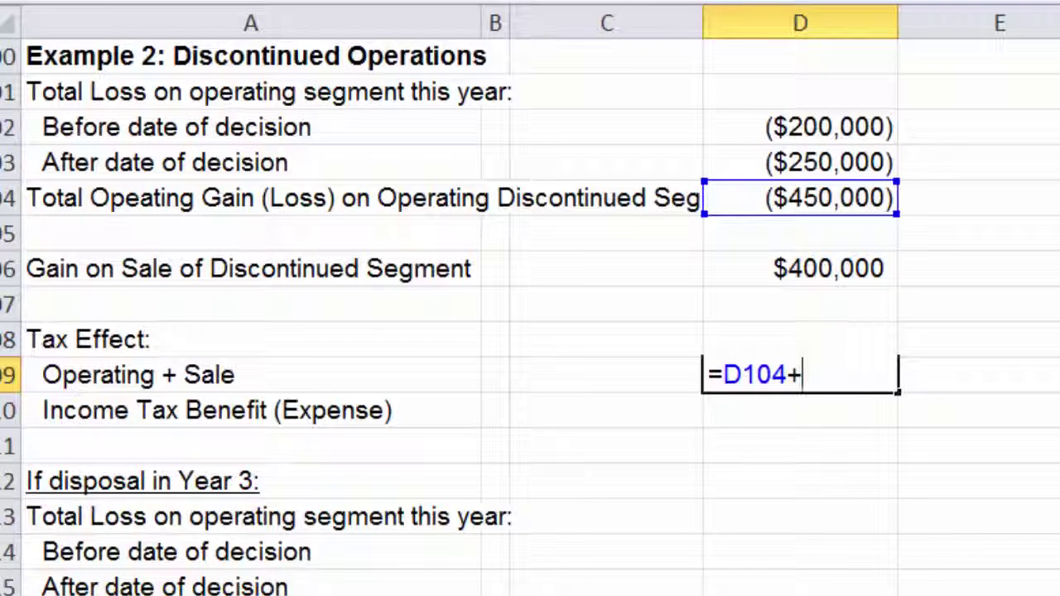
left_click(800, 268)
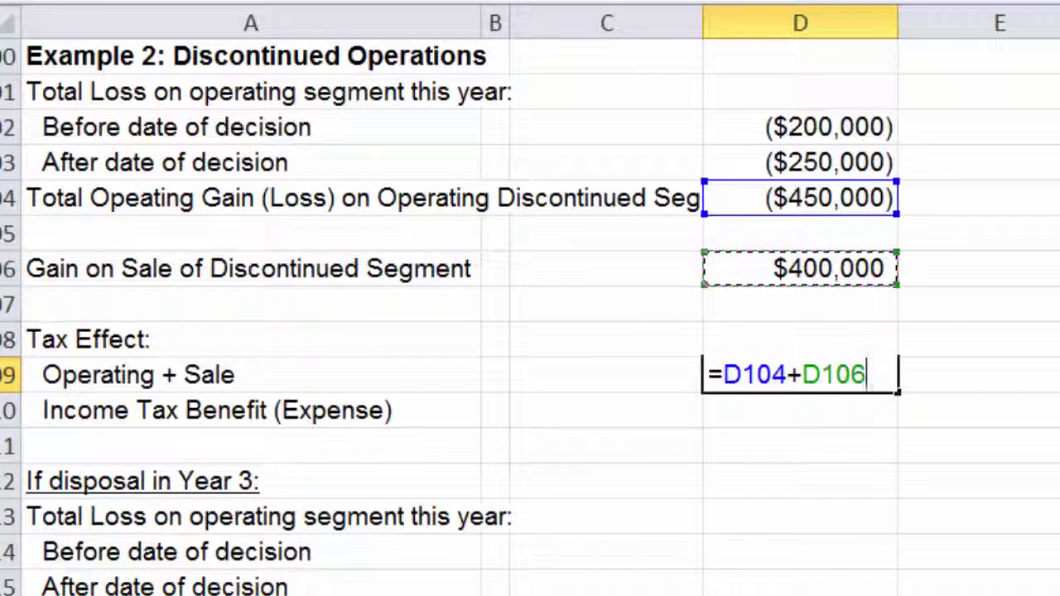
key("Return")
left_click_drag(832, 337, 762, 382)
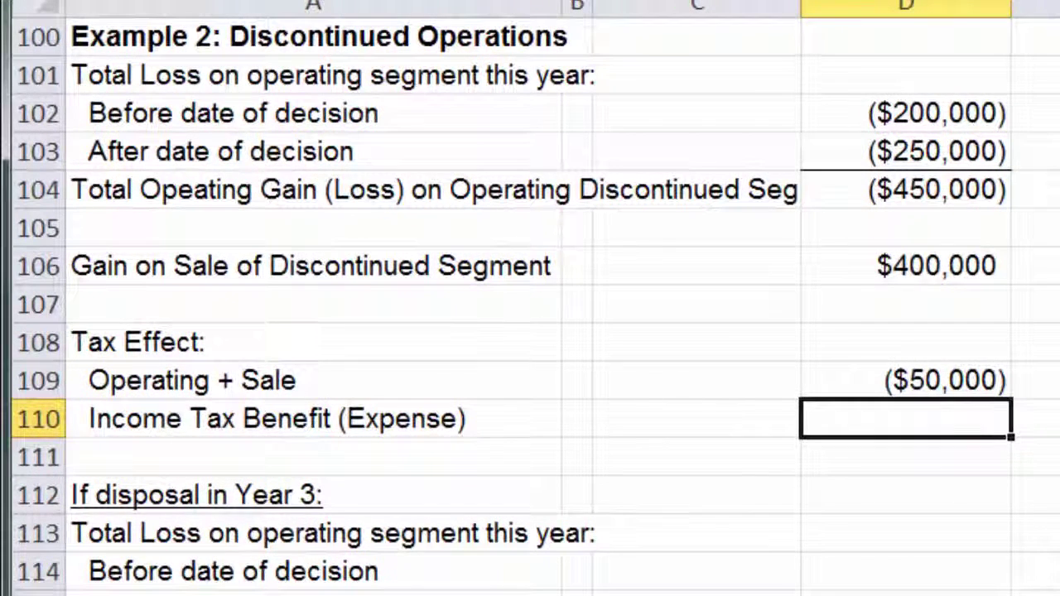
Calculate the Income Tax Benefit (Expense) in D110 with the formula =-0.25*D109.
type("=-.25")
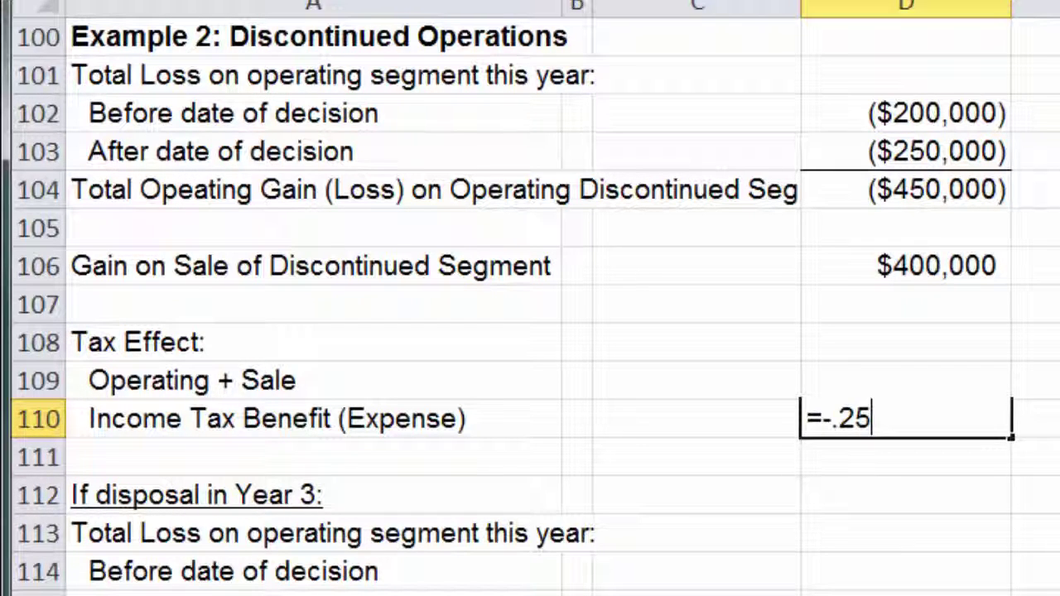
type("*")
key("Up")
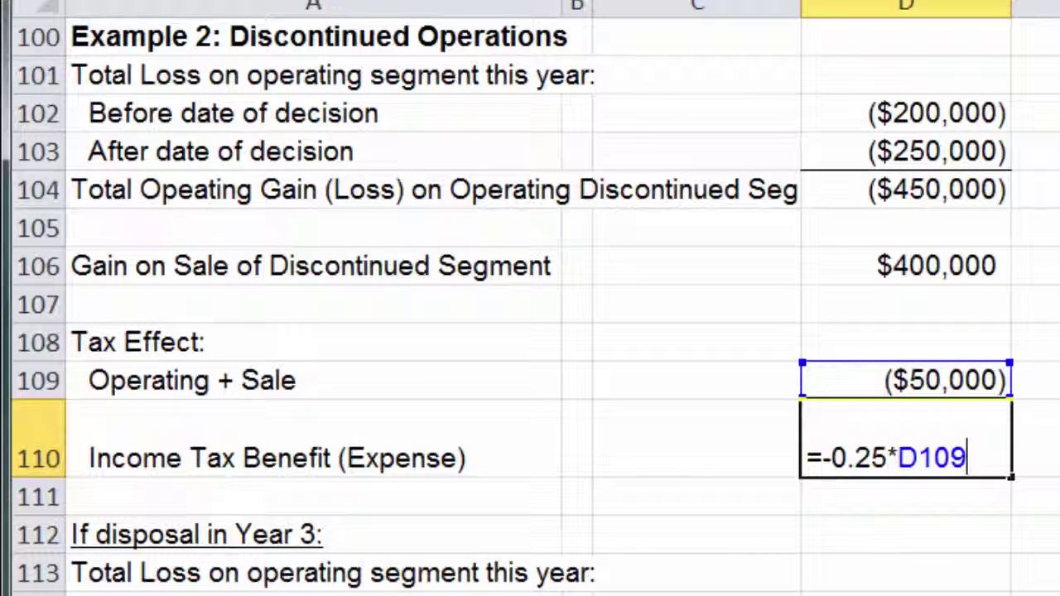
key("Return")
left_click(905, 439)
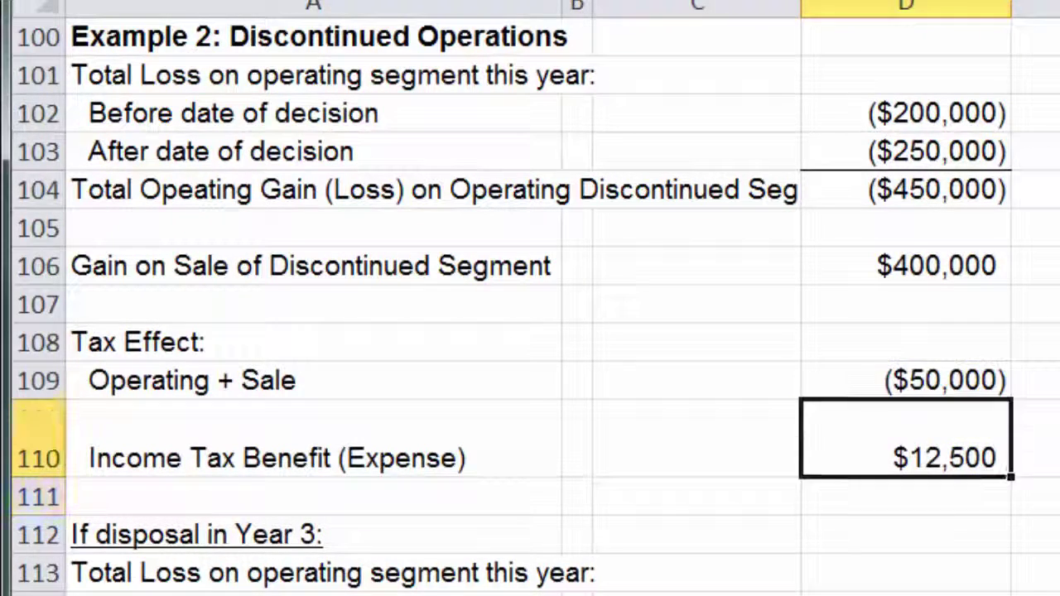
key("Left")
key("Left")
key("Left")
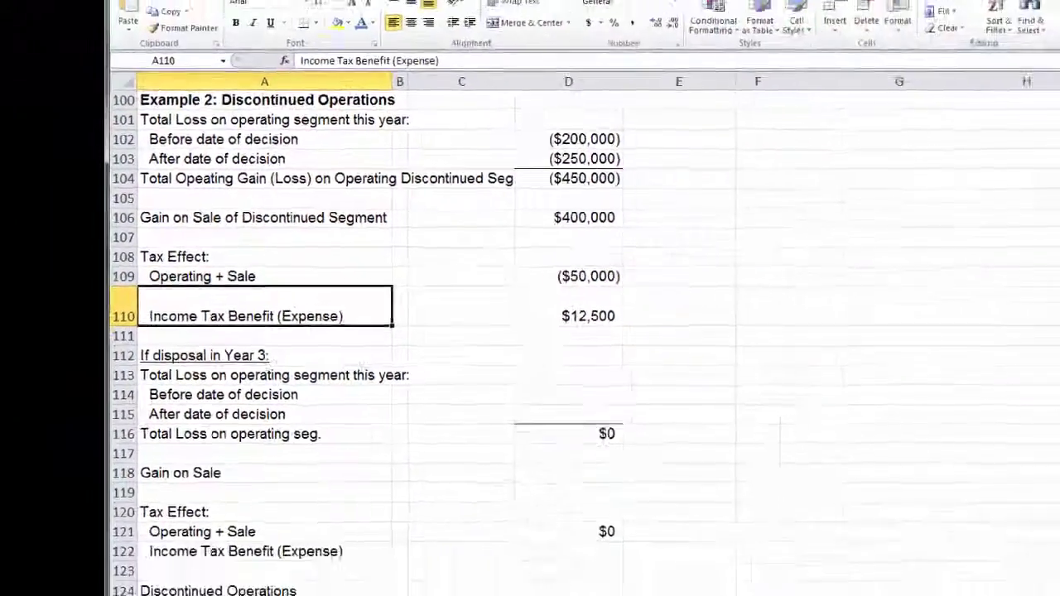
left_click(588, 315)
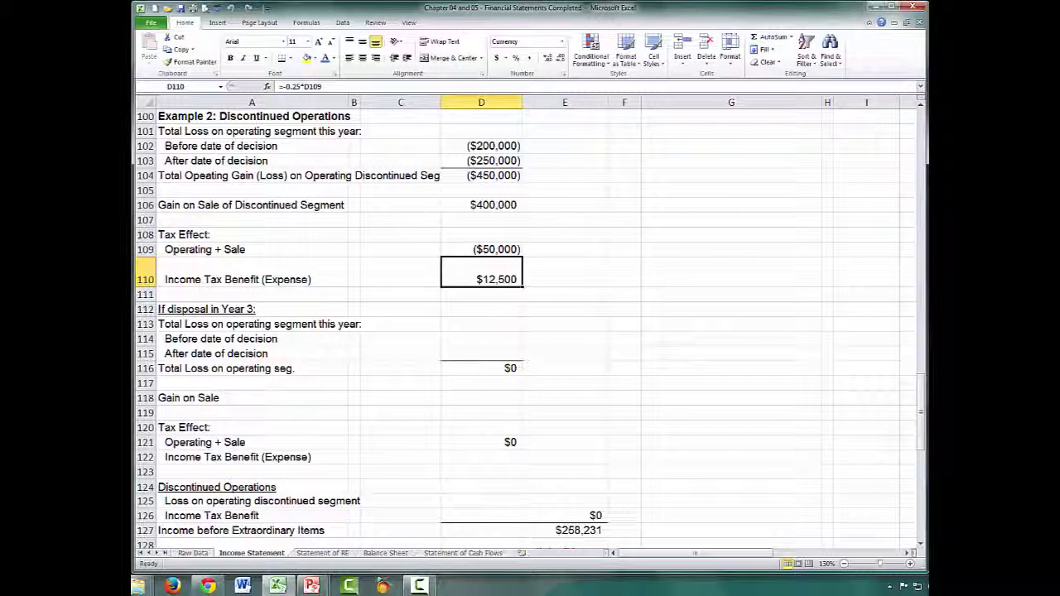
Replace the Net Income label in column M of the income statement with "Income from Continuing Operations".
left_click(624, 272)
key("Right")
key("Right")
key("Right")
key("Right")
key("Right")
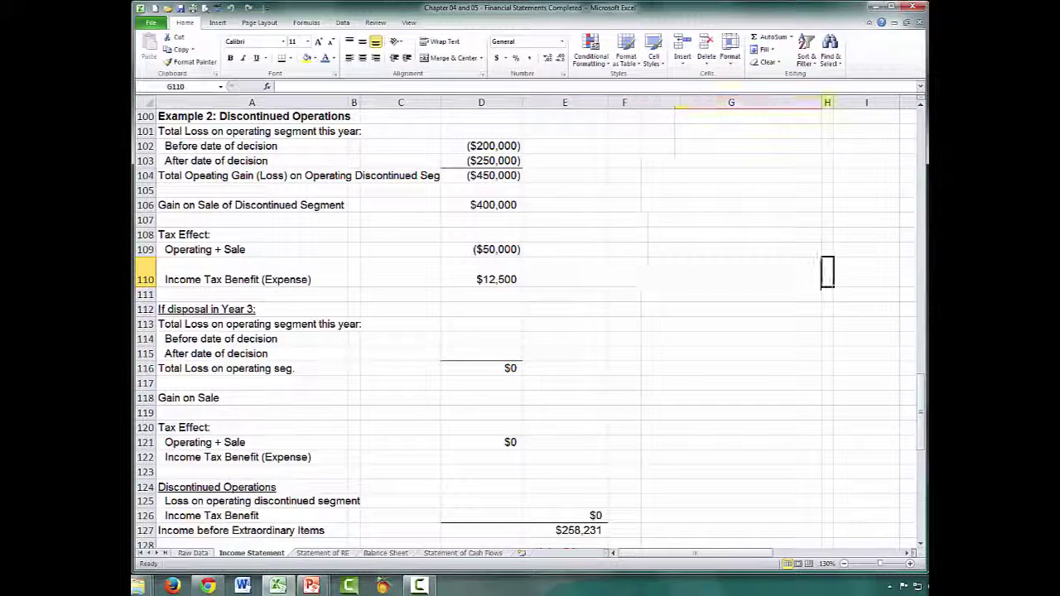
key("Right")
key("Right")
key("ctrl+shift+4")
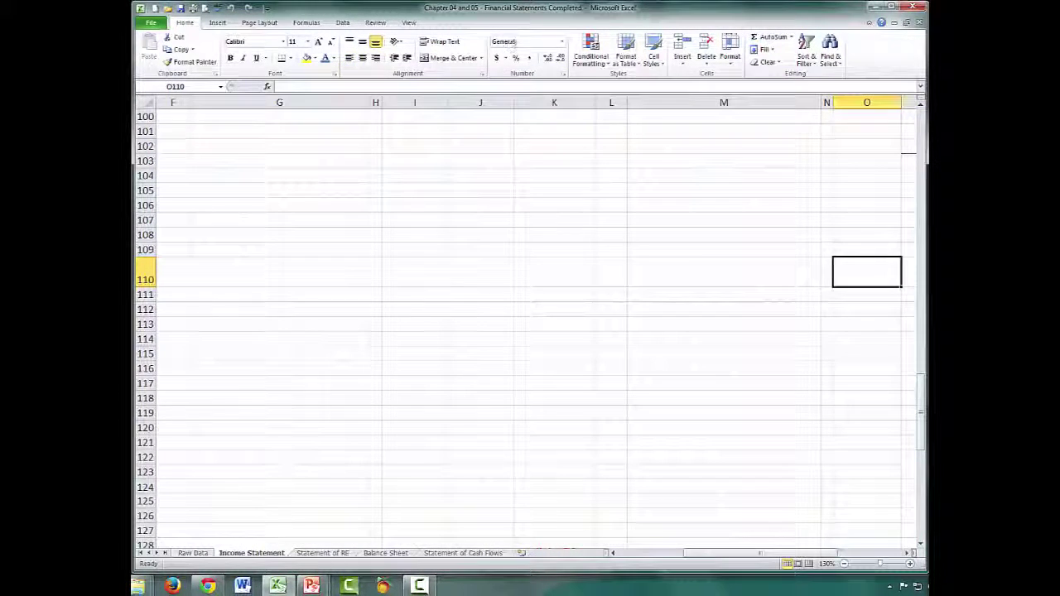
scroll(526, 323, "up", 2)
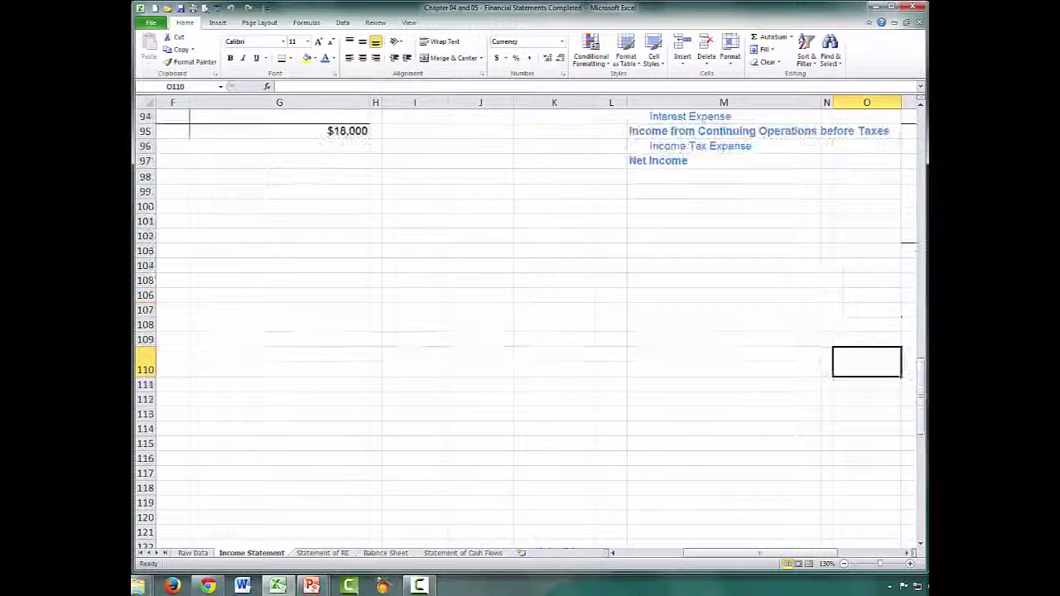
left_click(658, 161)
key("Right")
key("Right")
key("Right")
key("Left")
key("Left")
key("Left")
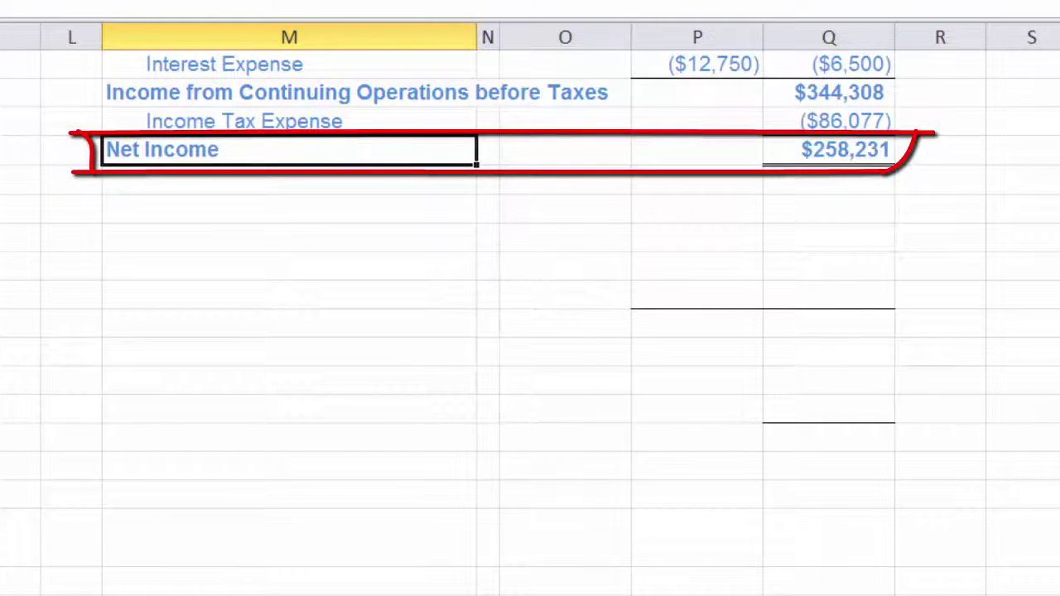
key("Delete")
type("Income from")
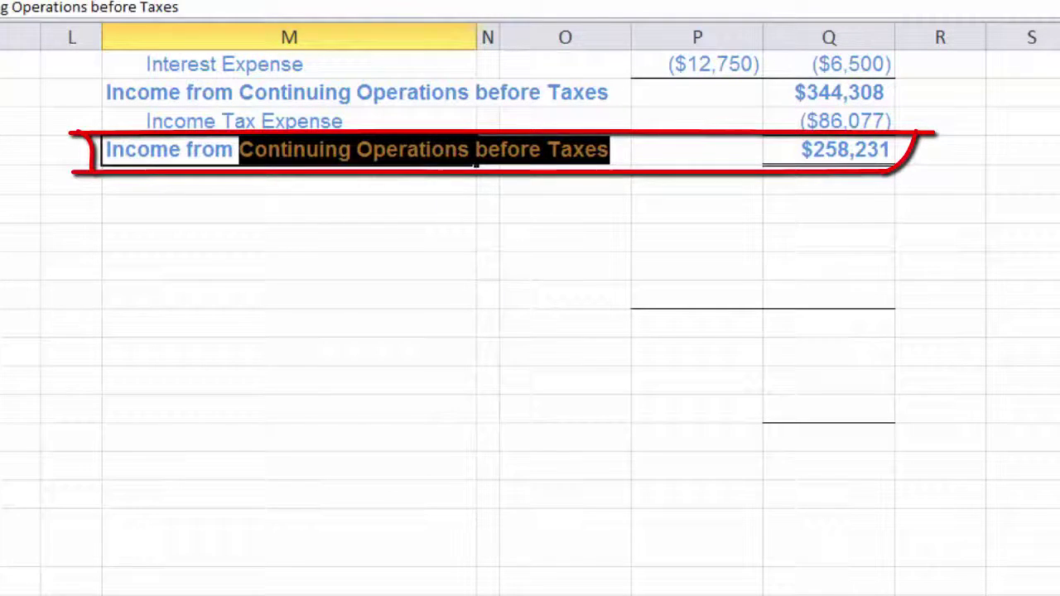
type(" Continuing Operations")
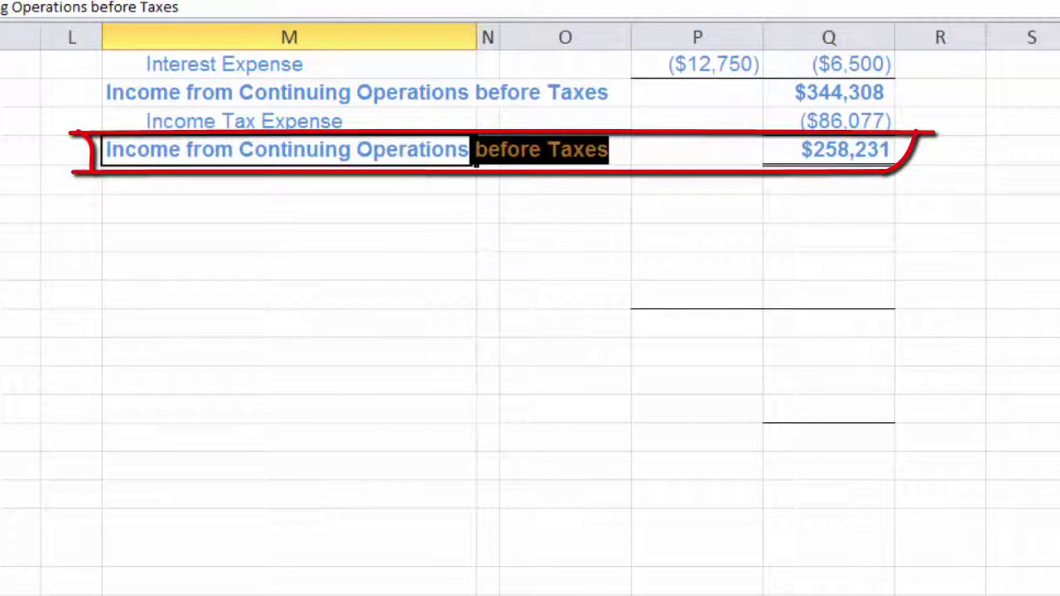
key("Delete")
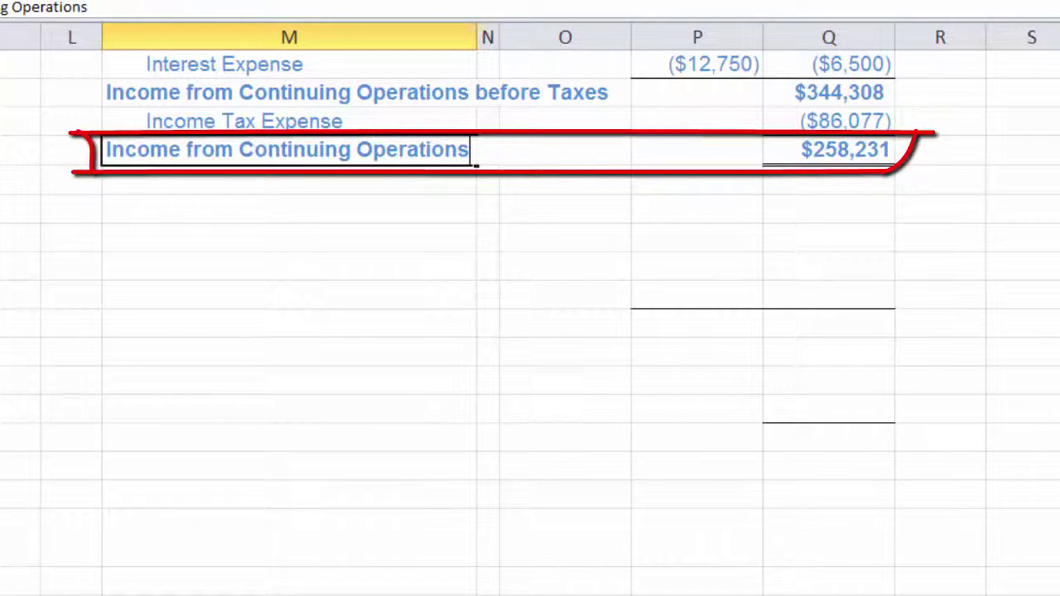
key("Return")
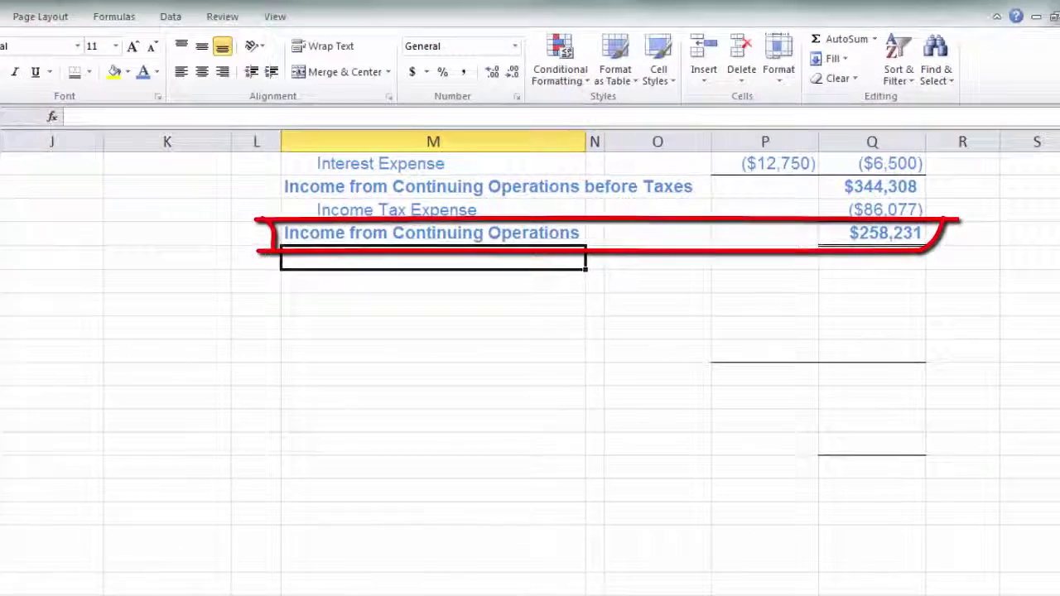
Remove the borders from the cell in column Q directly below the Income from Continuing Operations amount.
left_click(829, 177)
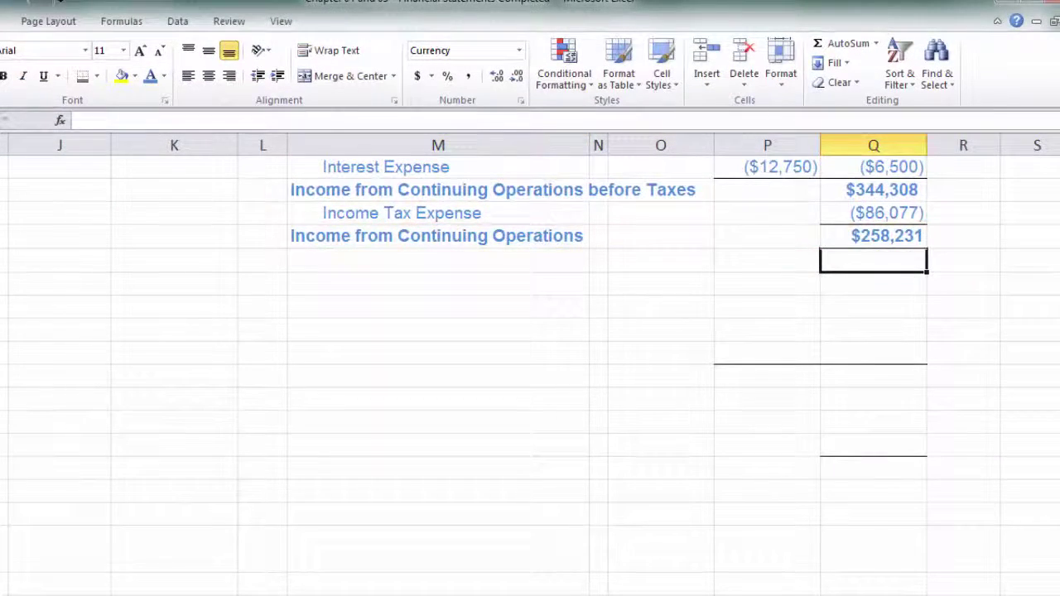
left_click(96, 76)
left_click(126, 197)
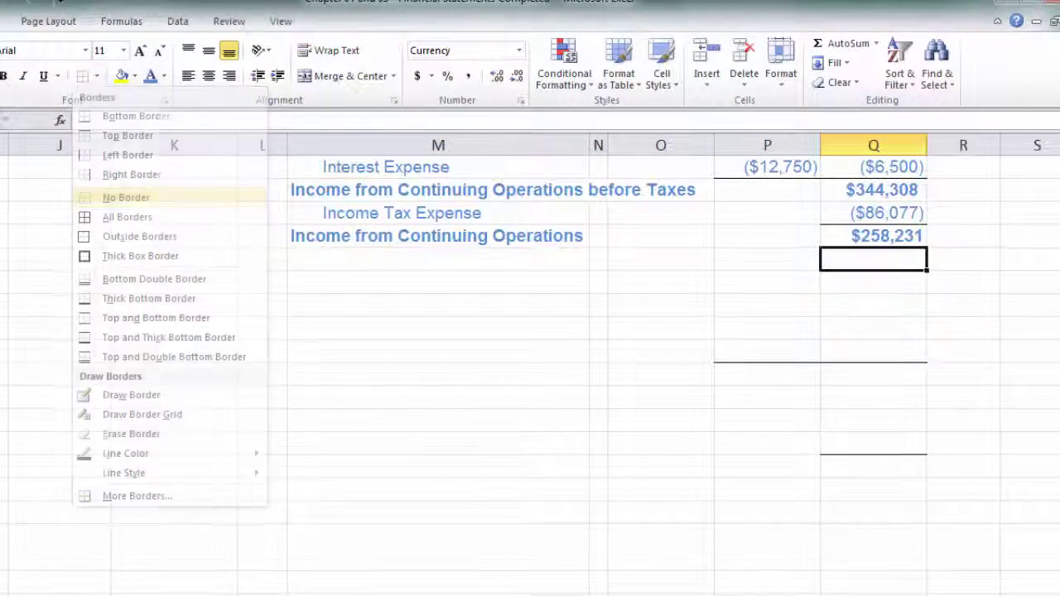
Add the heading "Discontinued Operations" in column M, two rows below Income from Continuing Operations.
left_click(438, 282)
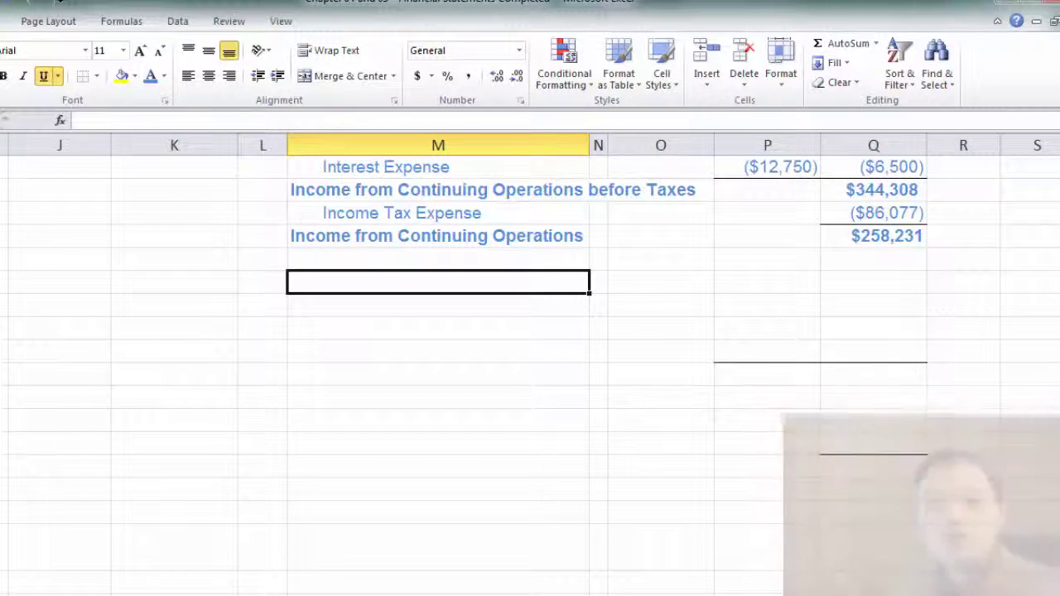
left_click(438, 236)
key("Down")
key("Down")
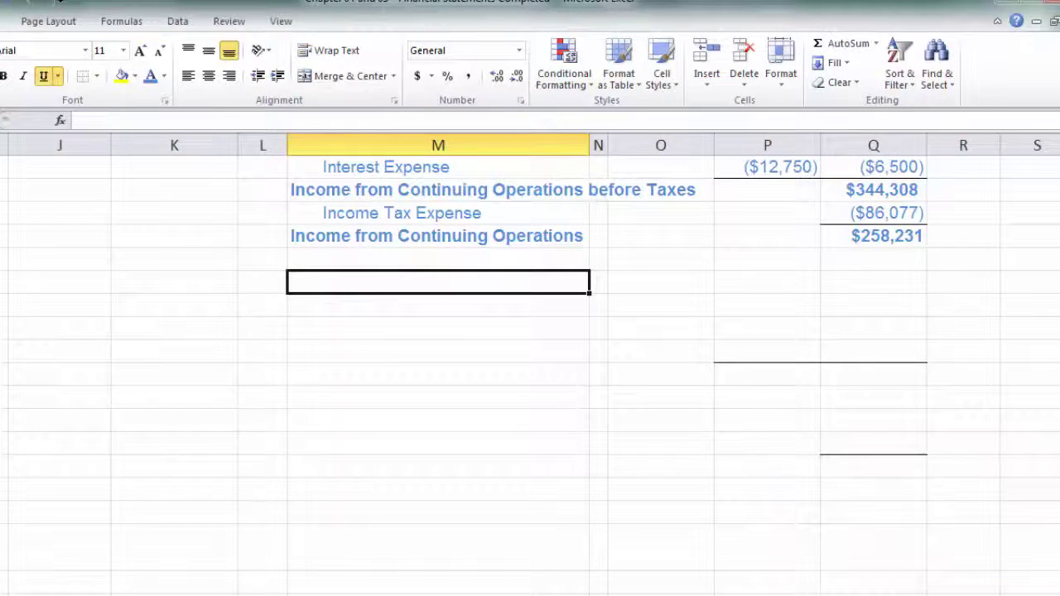
type("Discontinu")
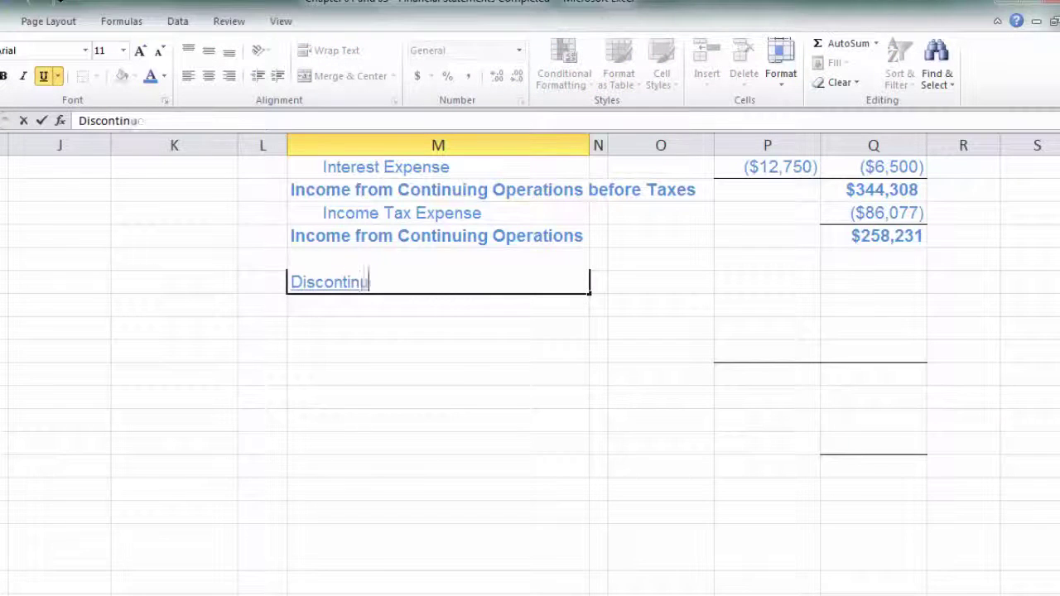
type("ed Operations")
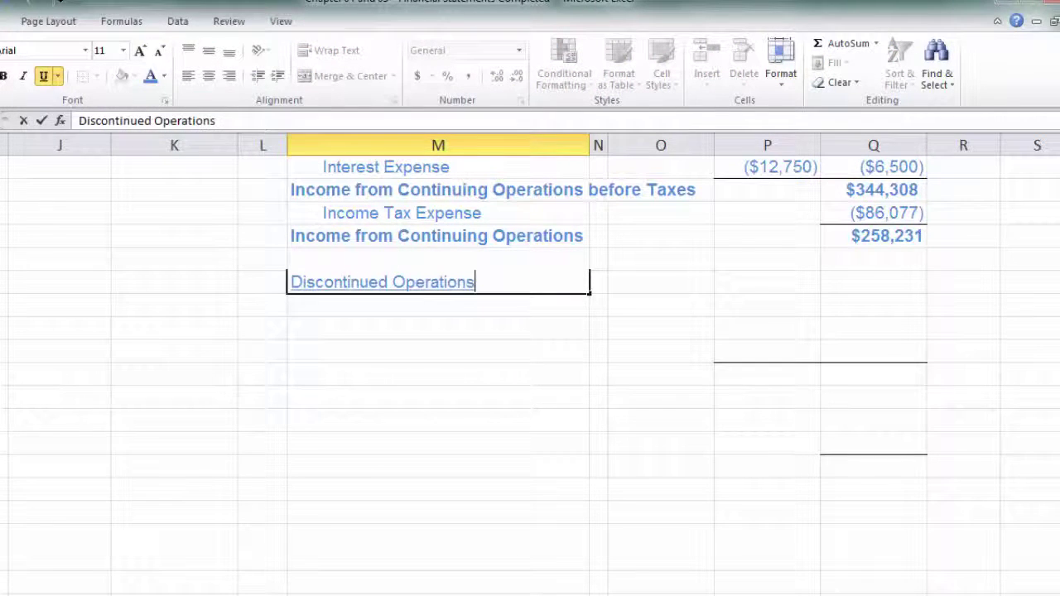
key("Return")
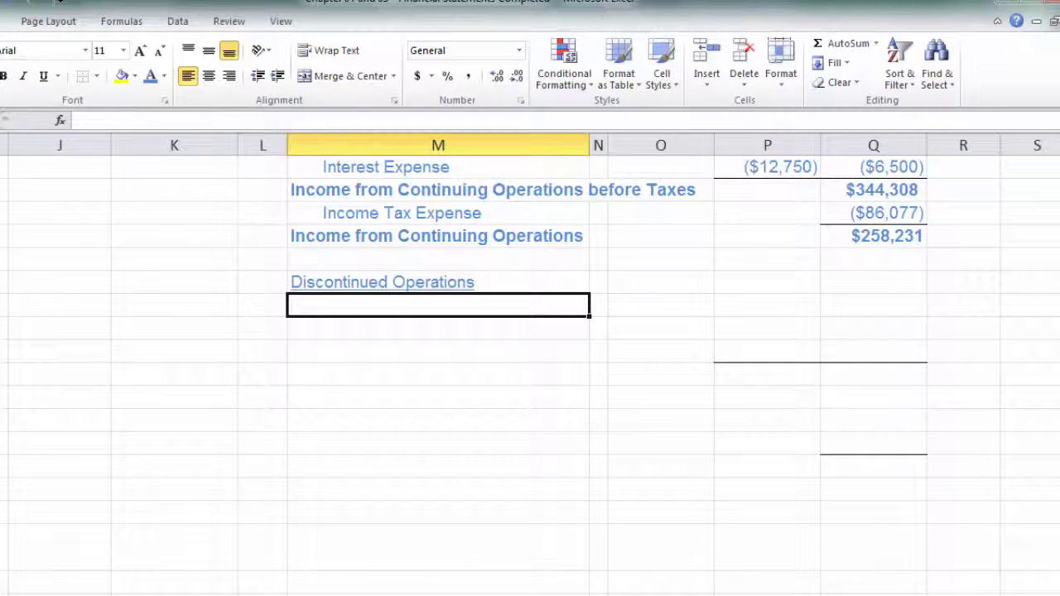
Add the line label "Loss of operating the discontinued segment" in column M directly below the Discontinued Operations heading.
type("Loss")
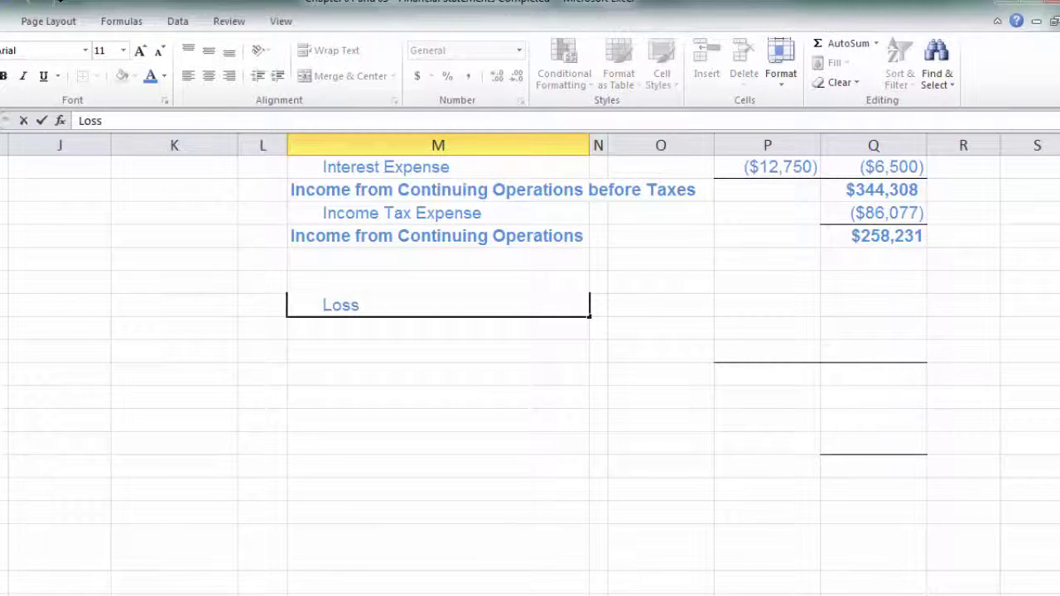
type(" of operaring")
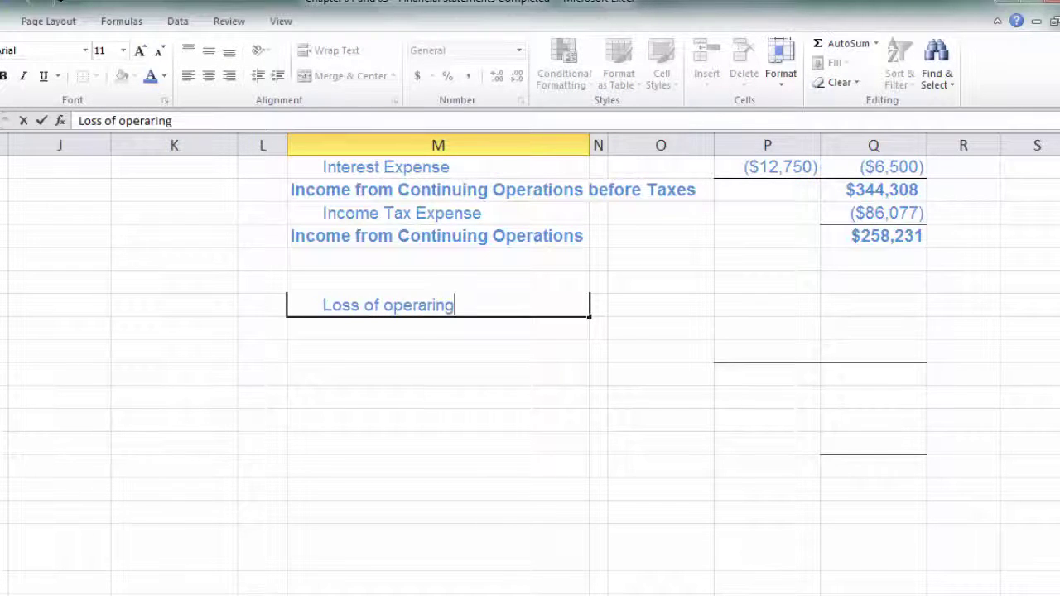
type("tin")
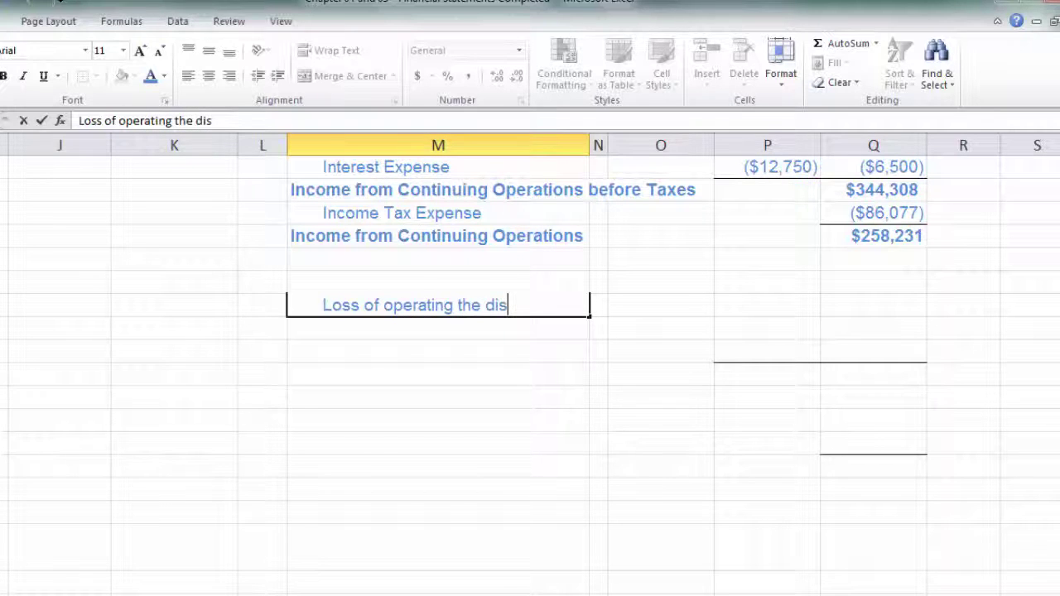
type("d segment")
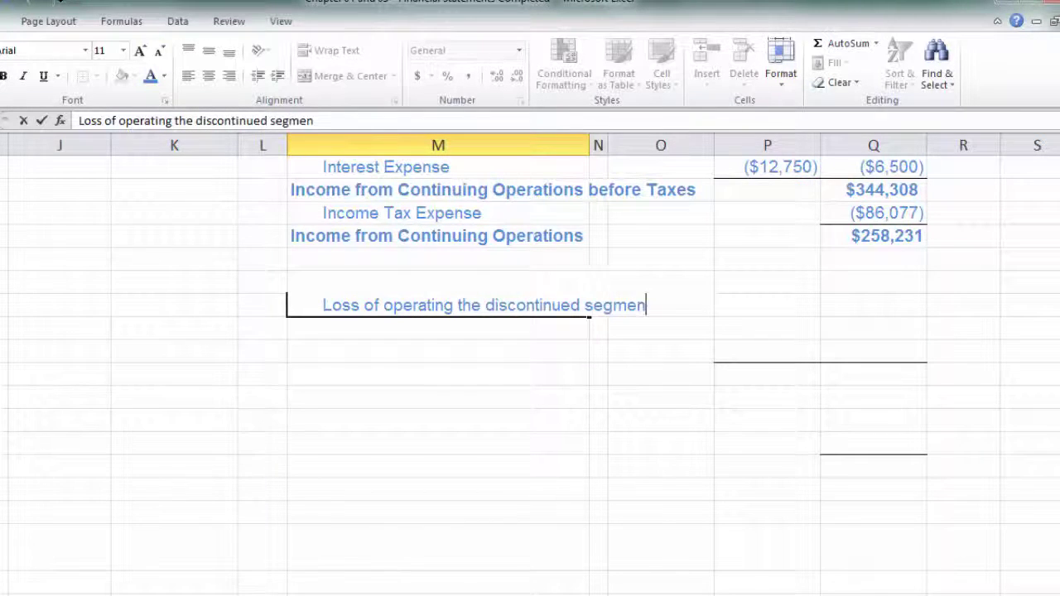
key("ctrl+Return")
Fill in the operating loss amount in P100 by linking it to the discontinued segment's total with =D104.
left_click(767, 305)
type("=")
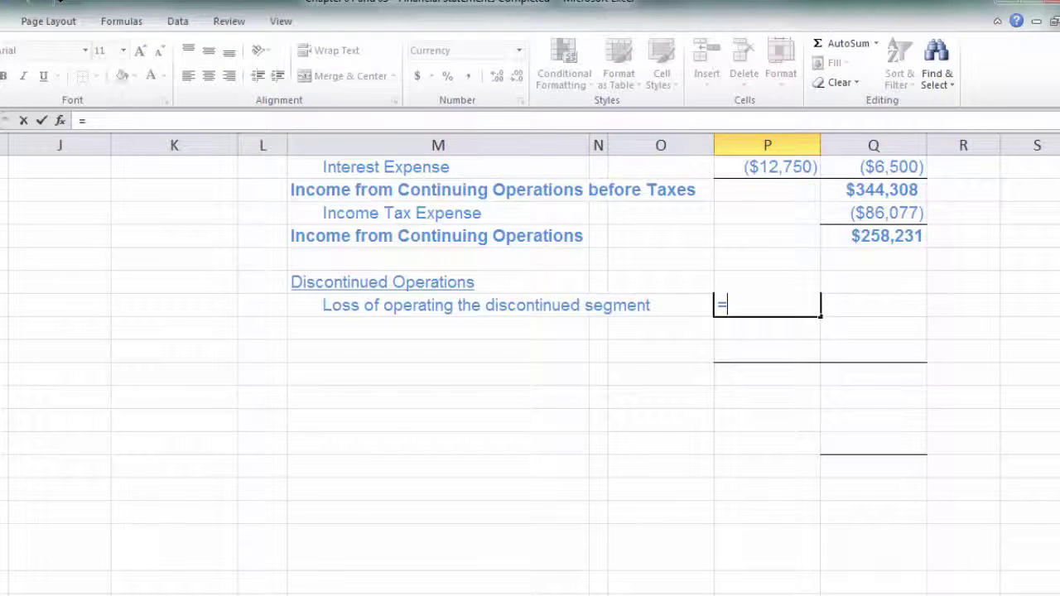
scroll(529, 365, "left", 5)
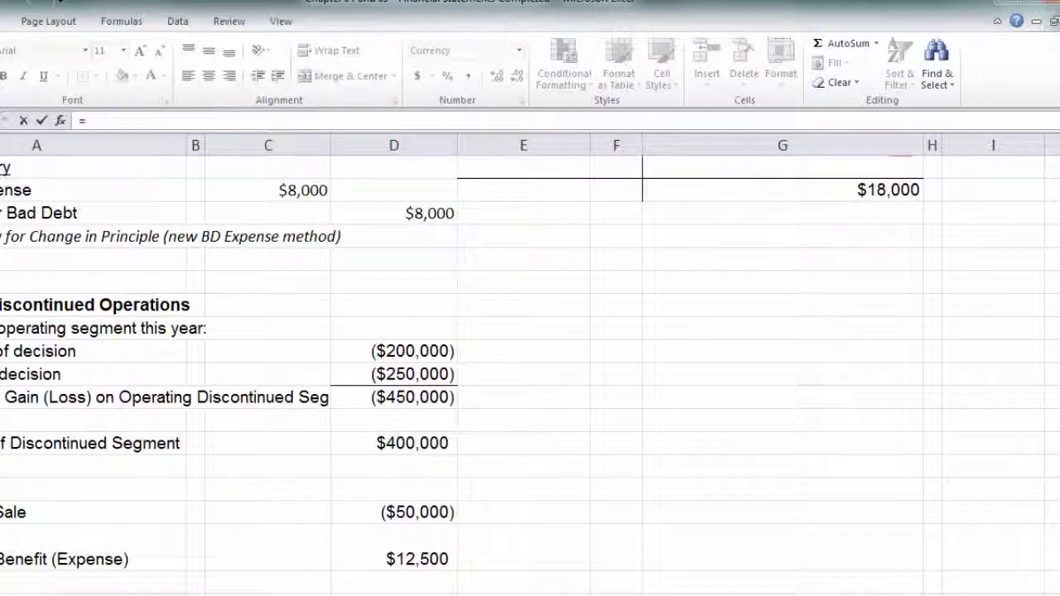
left_click(394, 397)
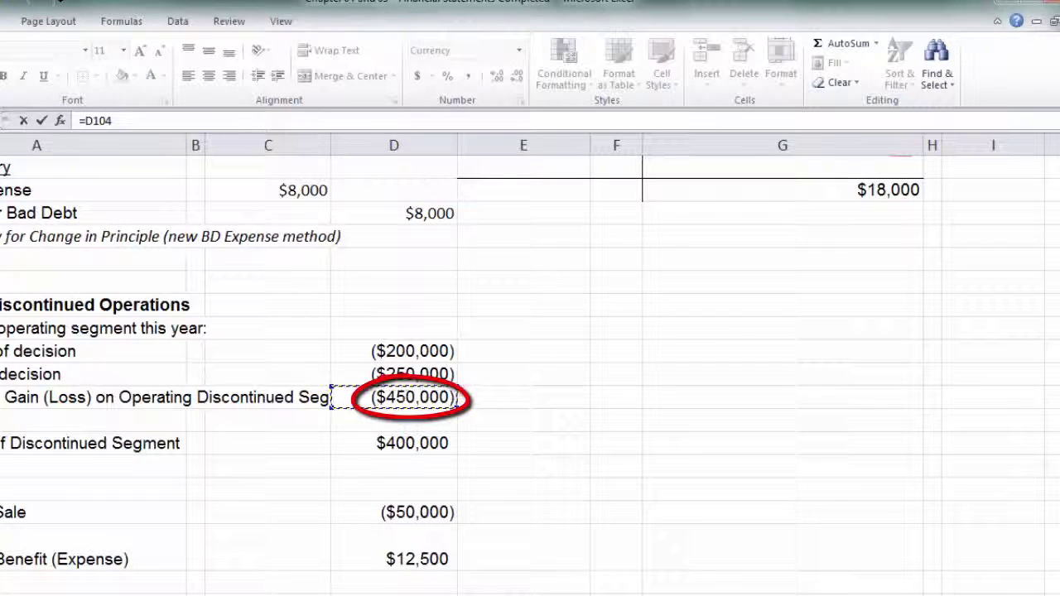
key("Return")
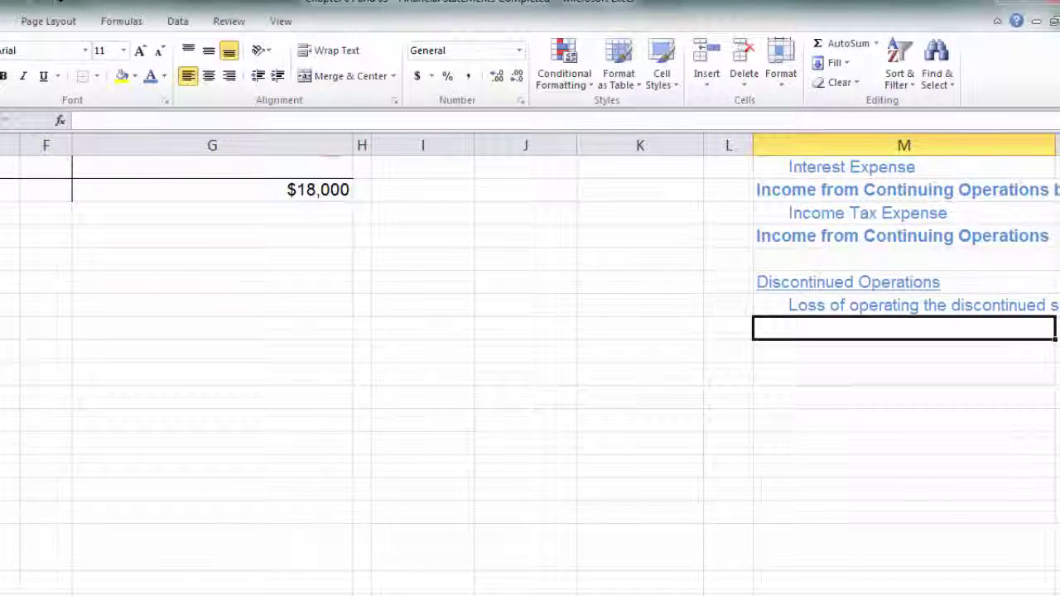
Add a "Gain on disposal" line below the operating loss with an amount of 400000 in column P.
scroll(530, 332, "right", 5)
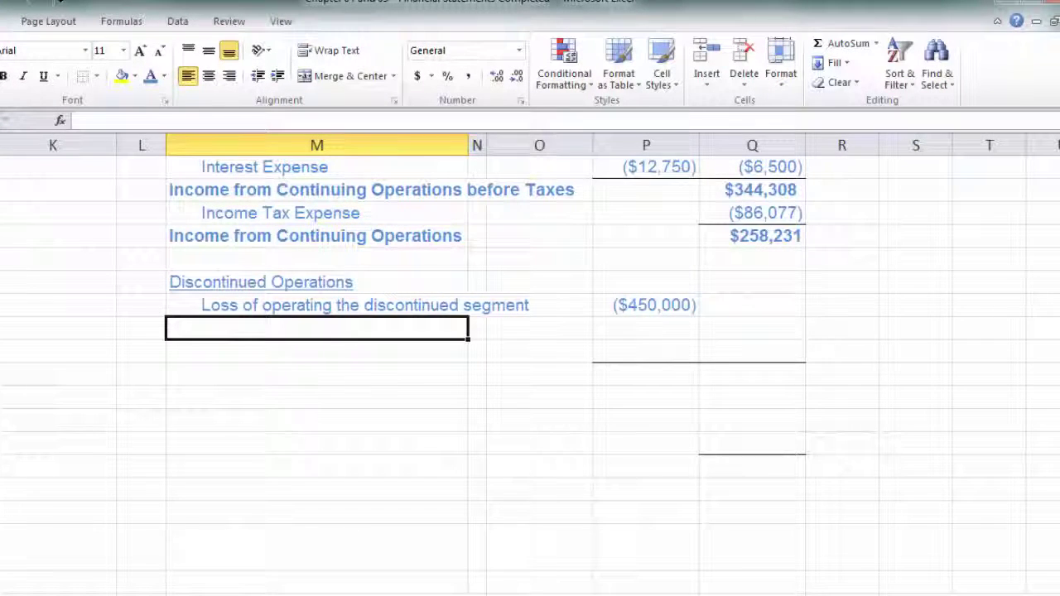
type("Gain on disposal")
key("Tab")
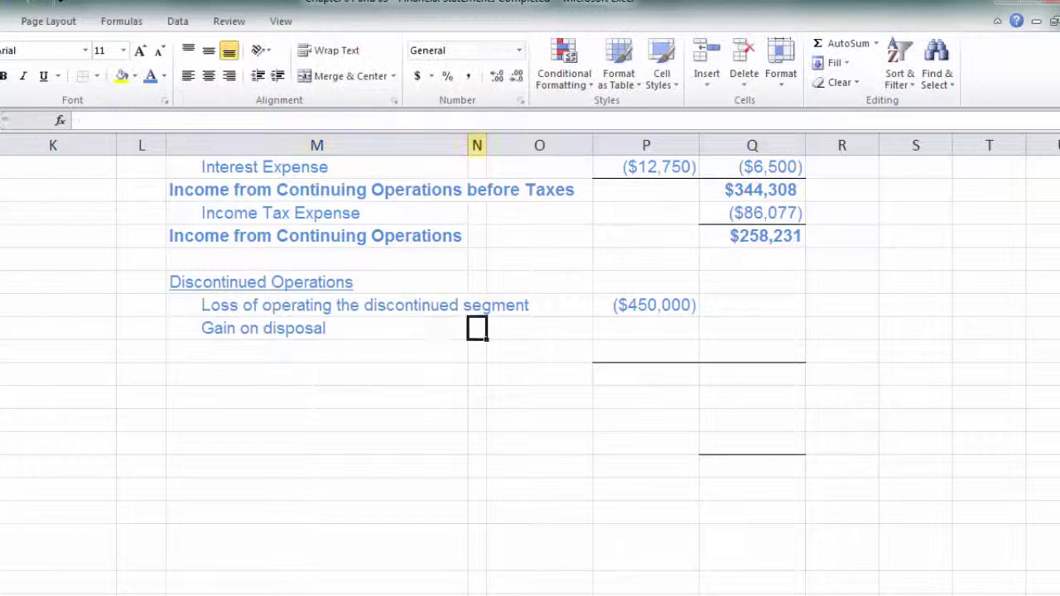
left_click(646, 328)
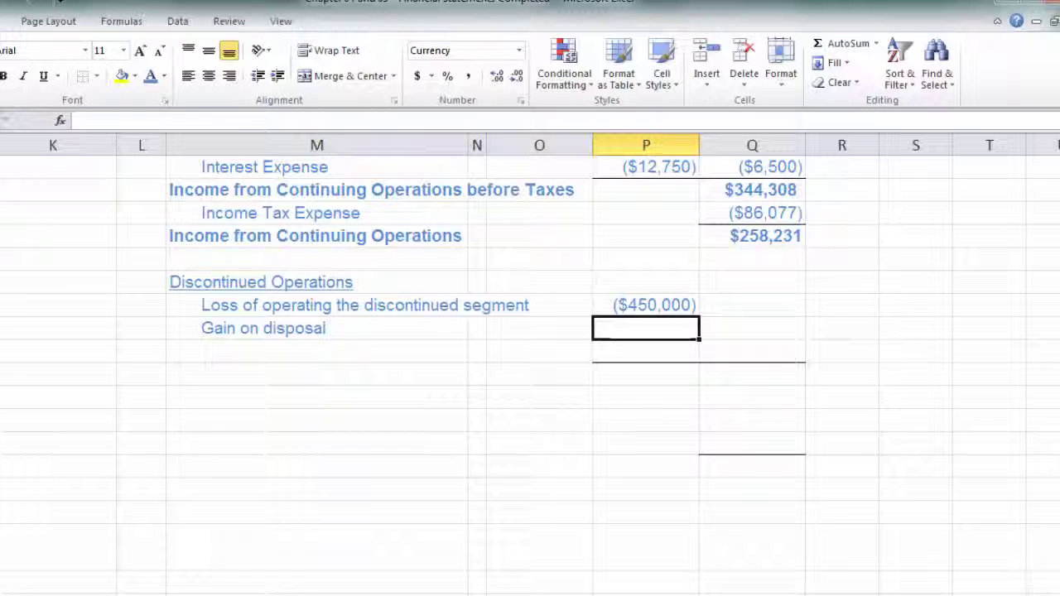
type("40000400000")
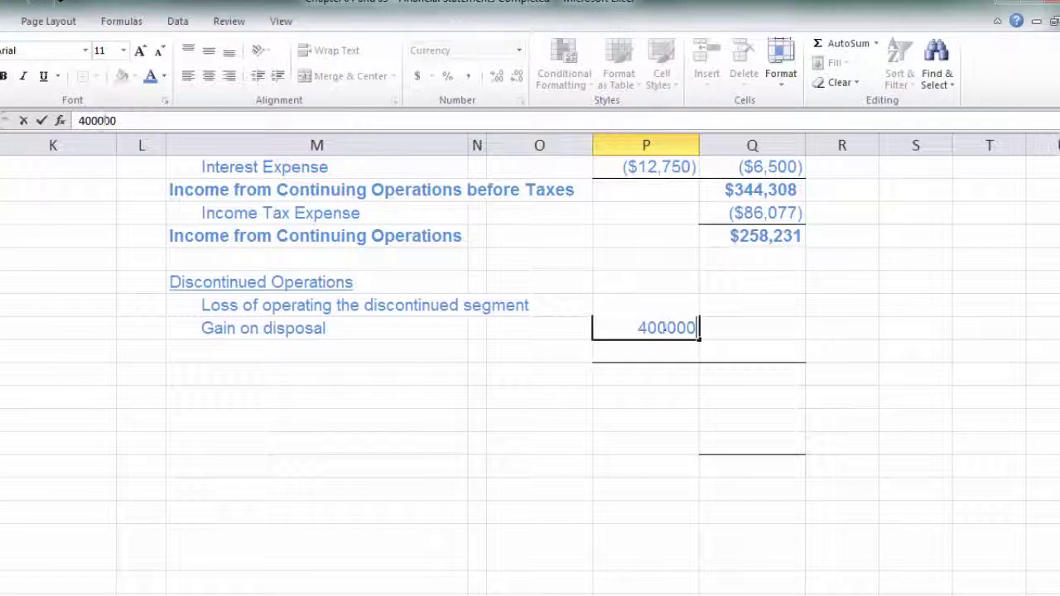
key("Return")
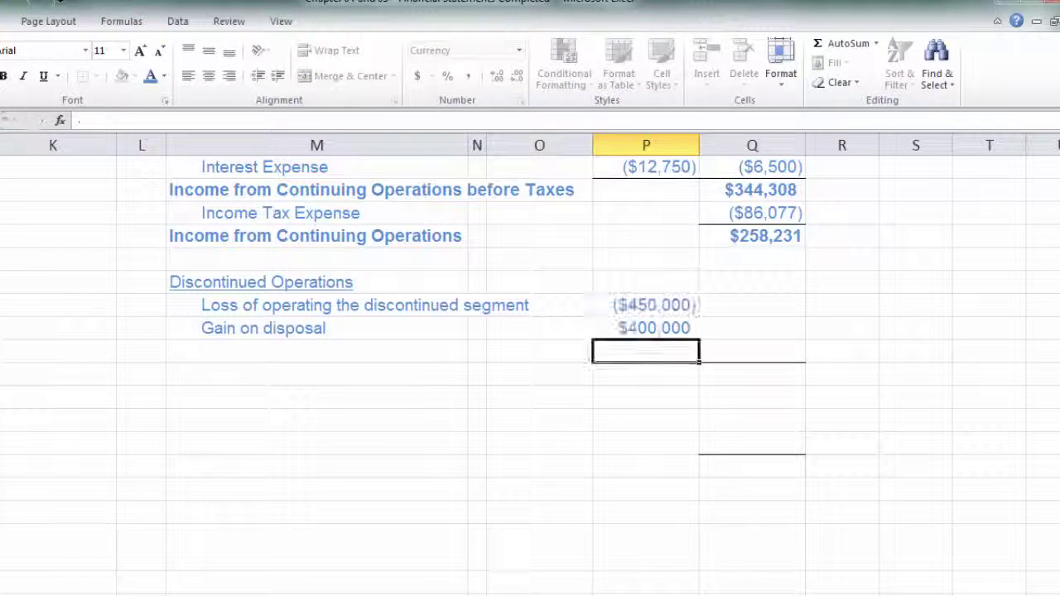
Add an "Income Tax Benefit" line below Gain on disposal with an amount of 12500 in column P.
key("Left")
key("Left")
key("Left")
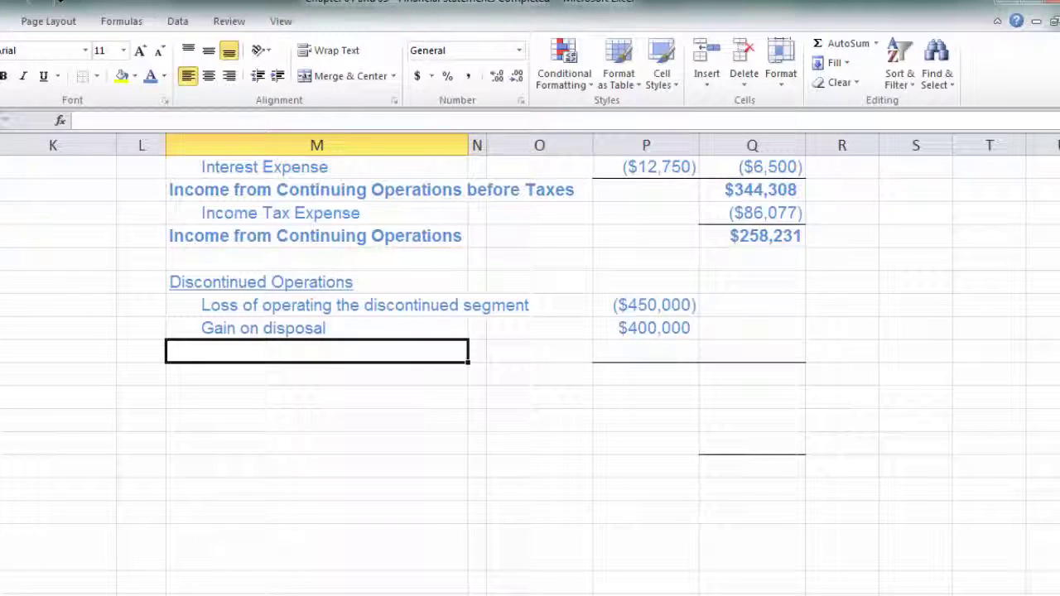
type("In")
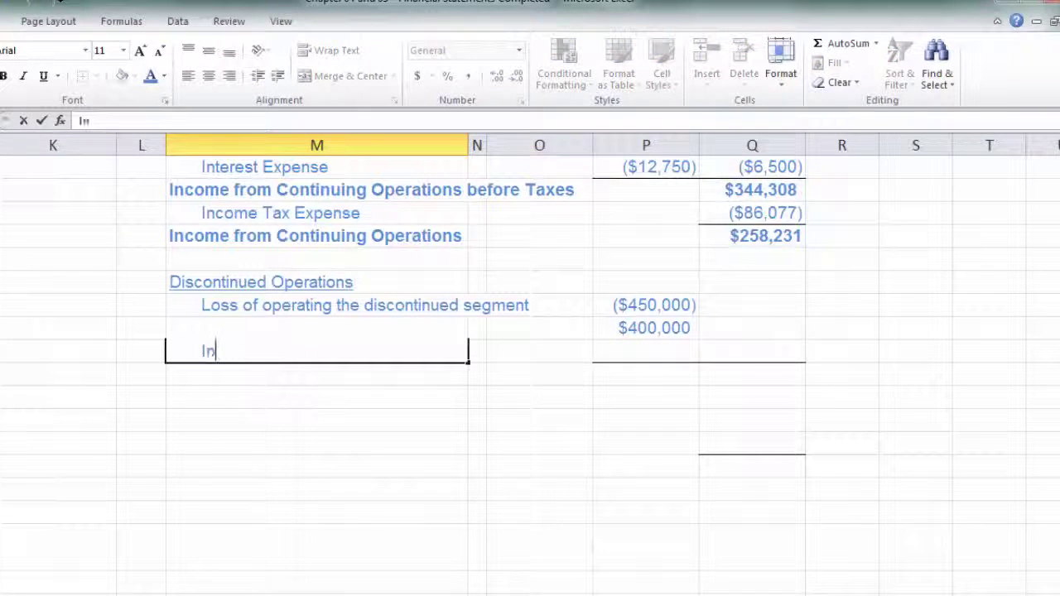
type("come Tax Benefit")
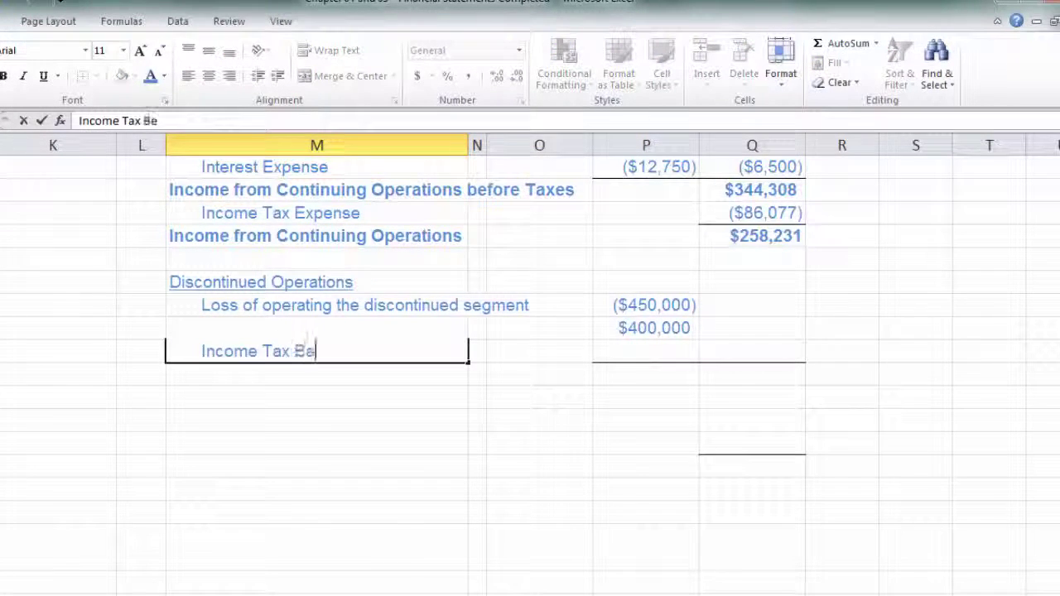
left_click(646, 351)
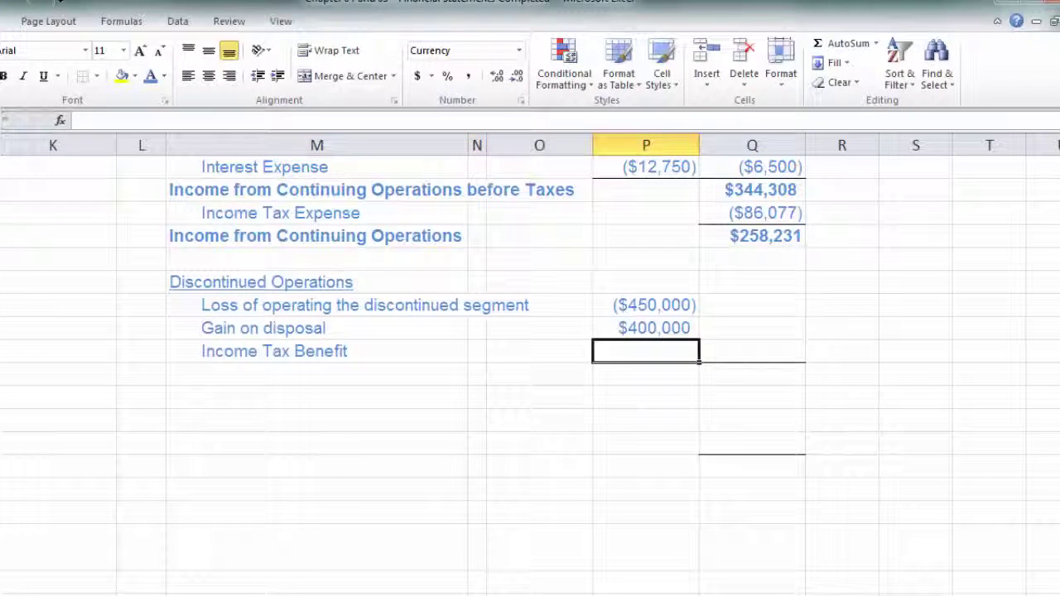
type("12500")
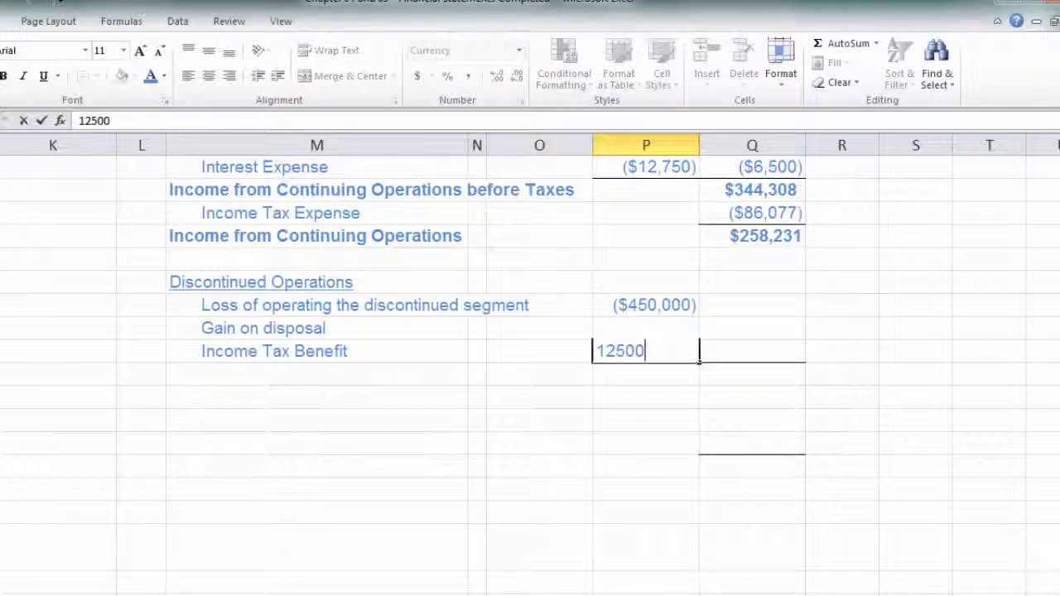
left_click(317, 375)
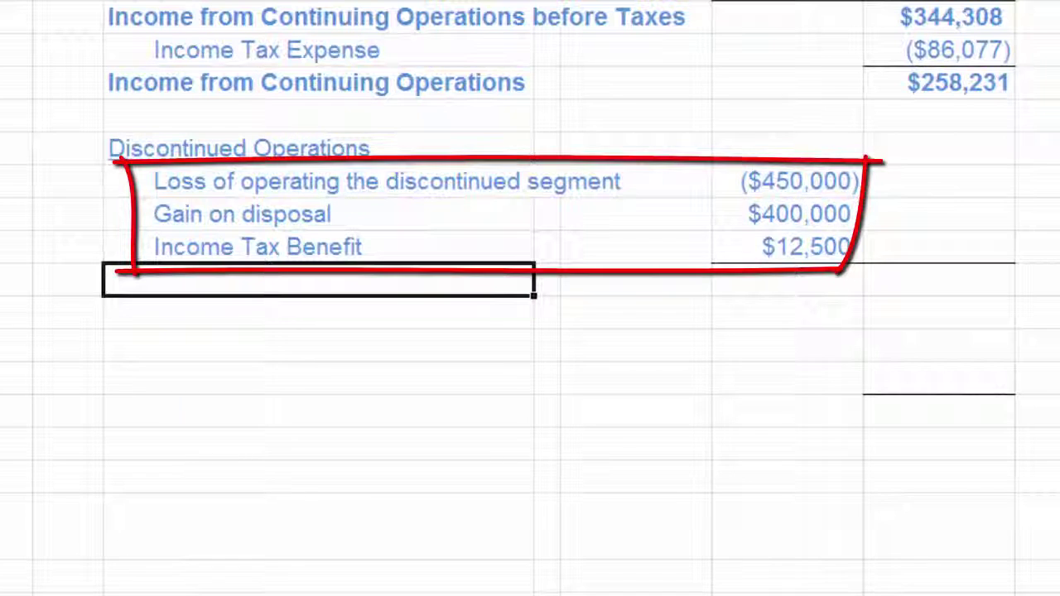
Total the three discontinued operations amounts in column Q of the Income Tax Benefit row with =sum(P100:P102).
left_click(939, 247)
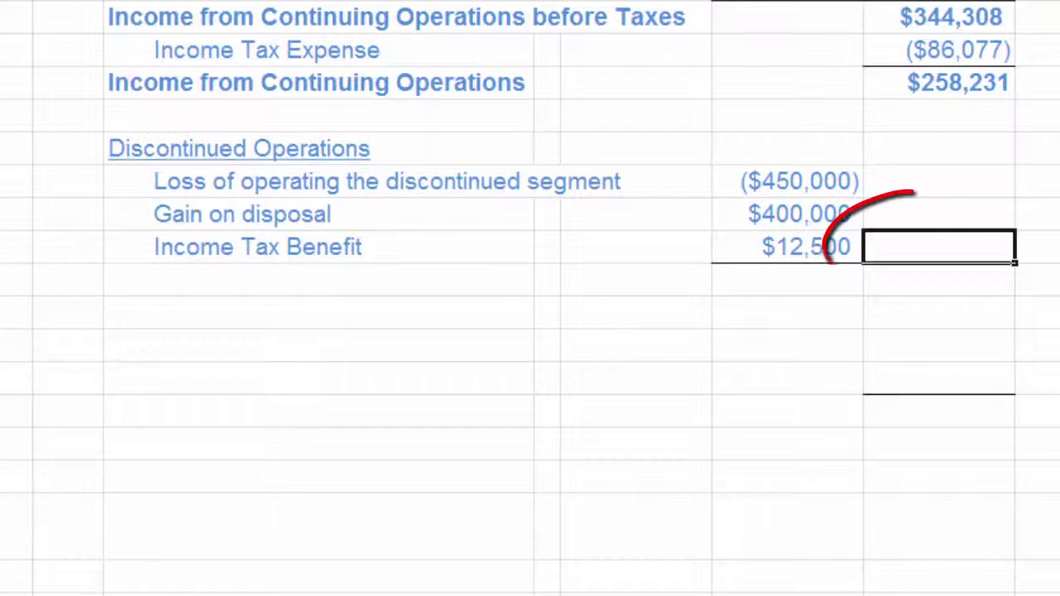
type("=sum(")
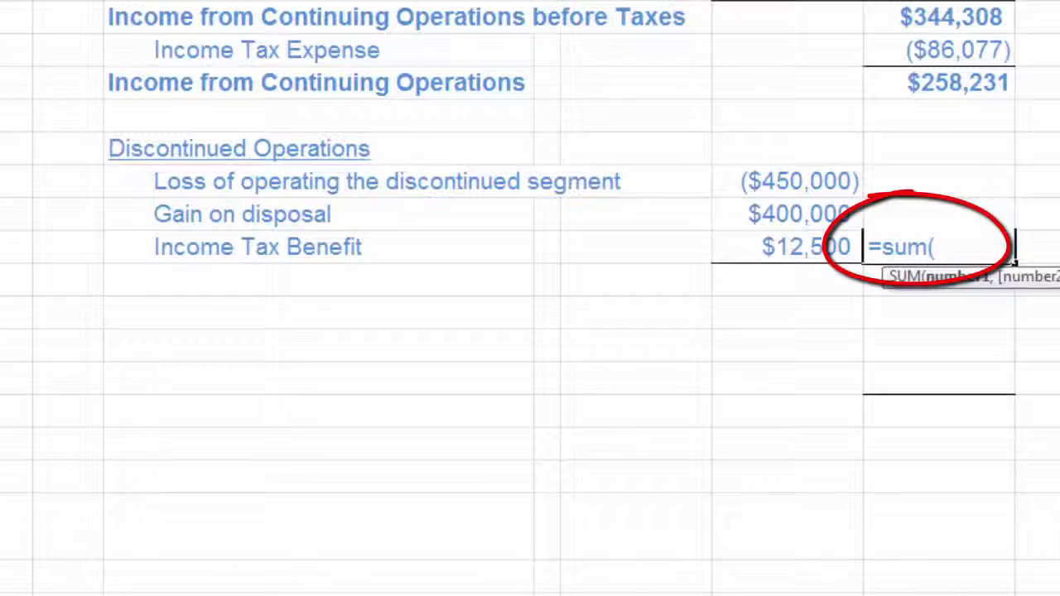
left_click_drag(799, 182, 799, 247)
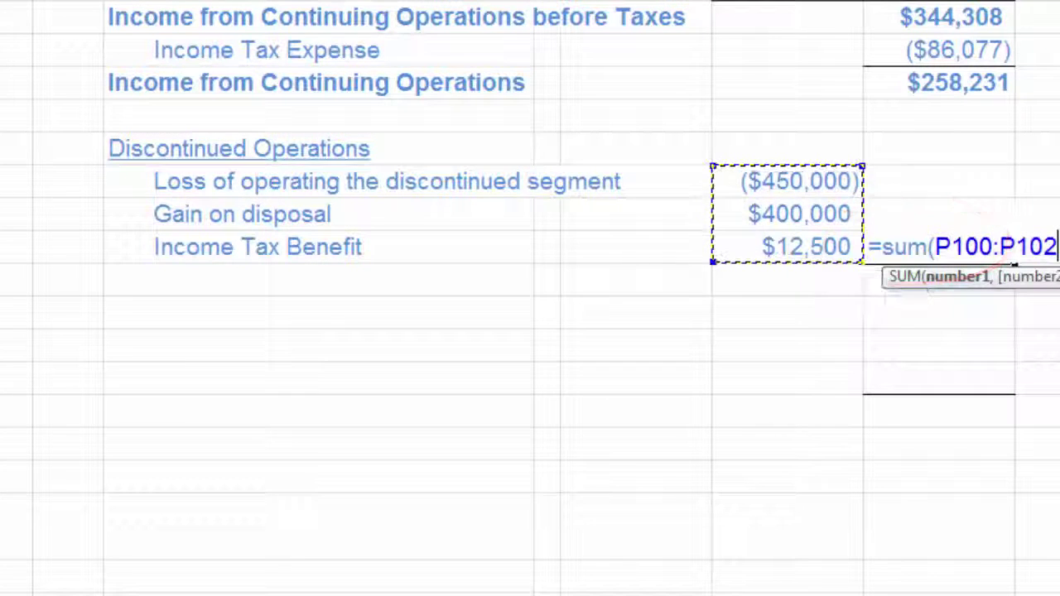
type(")")
key("Return")
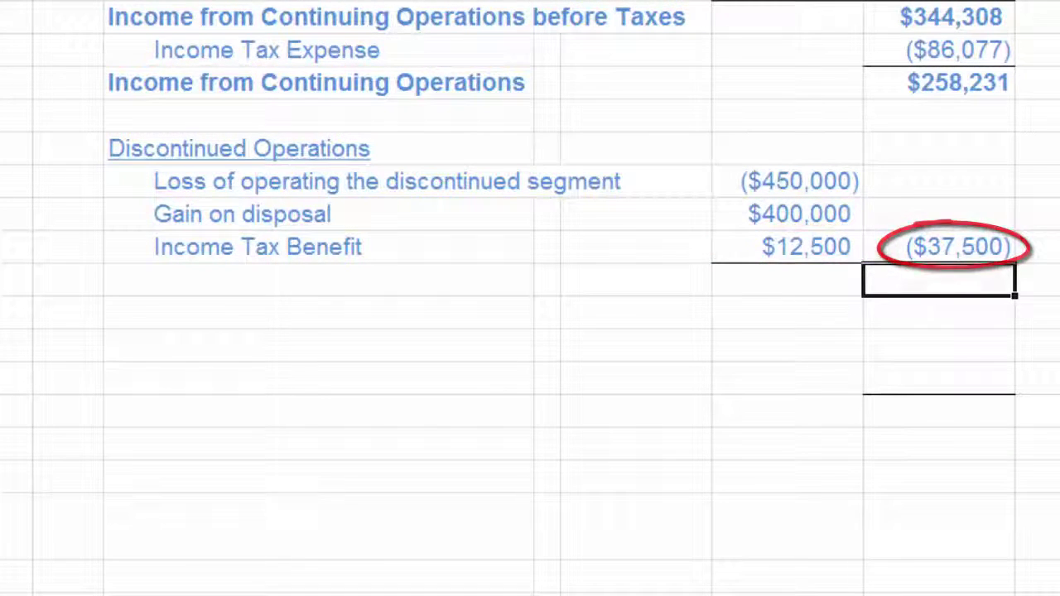
Label the row below Income Tax Benefit "Net Income" in column M.
left_click(787, 280)
key("Left")
key("Left")
key("Left")
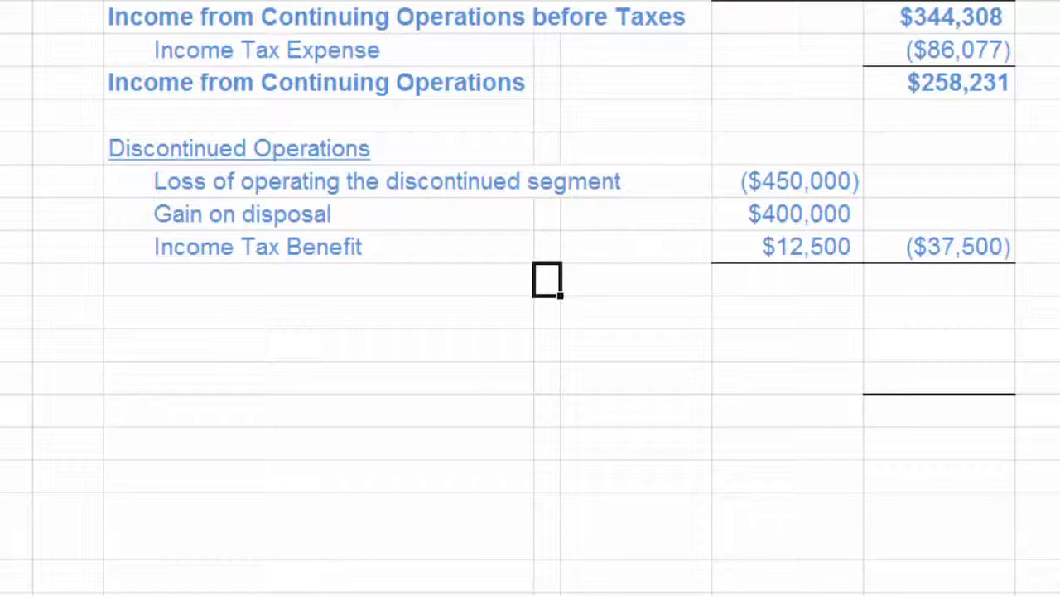
type("Net Income")
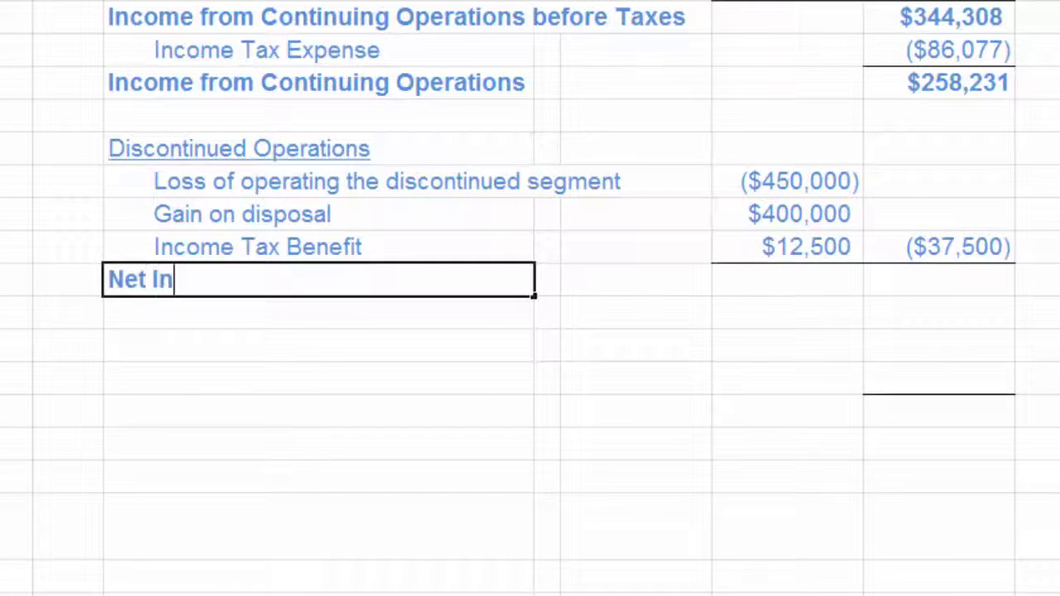
left_click(636, 280)
Calculate Net Income in Q103 by adding Income from Continuing Operations and the discontinued operations total with =Q97+Q102.
left_click(939, 280)
type("=")
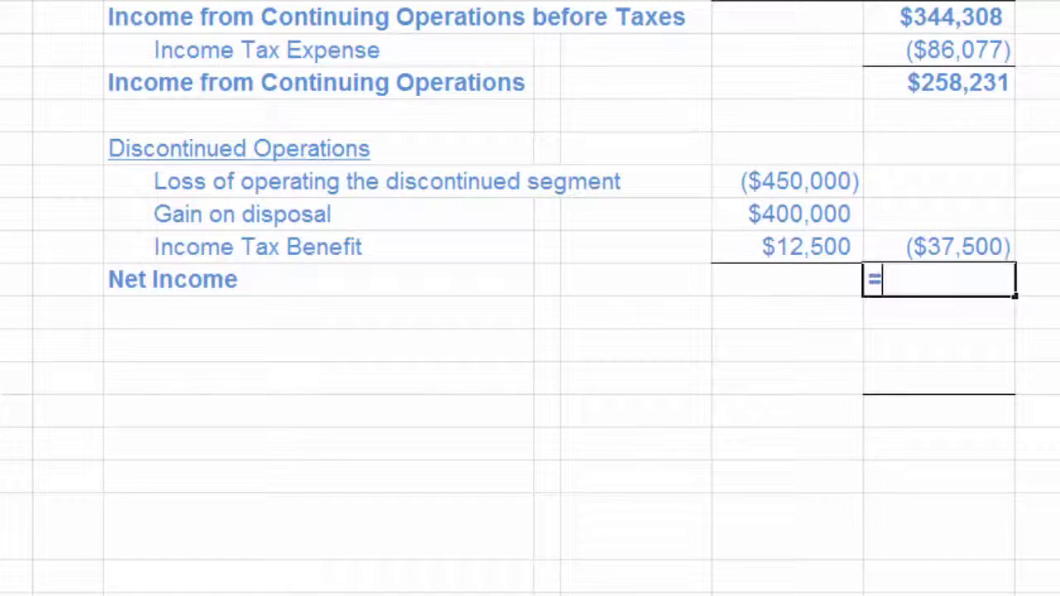
left_click(939, 82)
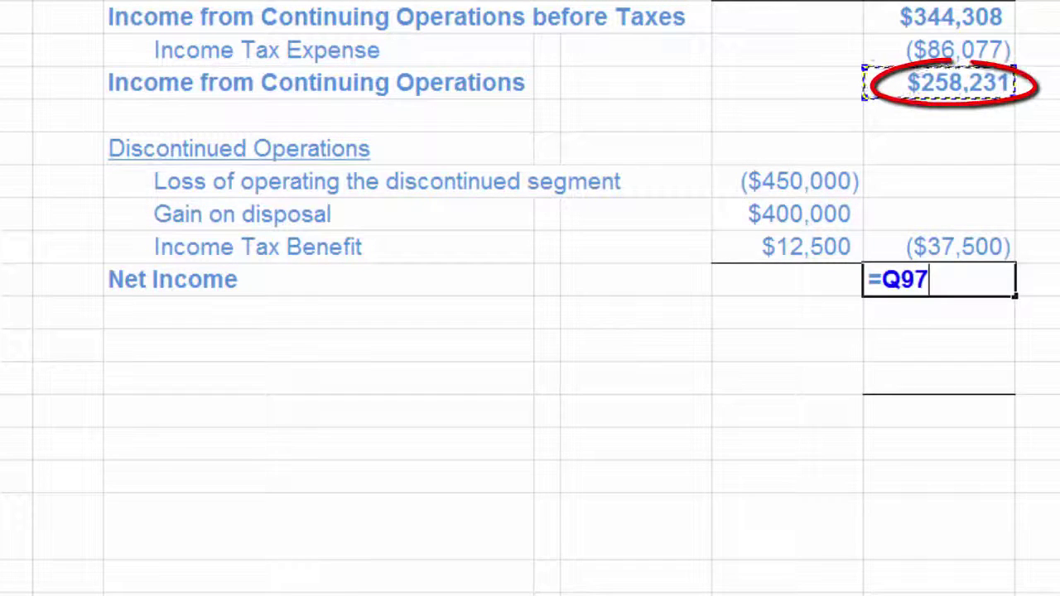
type("+")
left_click(958, 247)
key("Return")
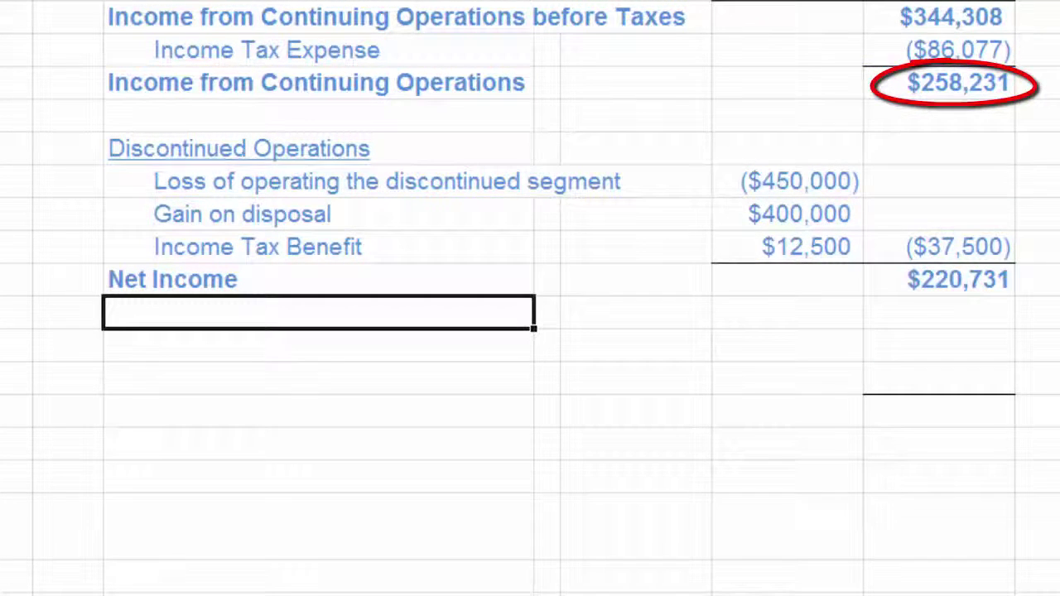
Apply a Bottom Double Border to the Net Income amount in Q103.
key("Up")
key("Right")
key("Right")
key("Right")
key("Right")
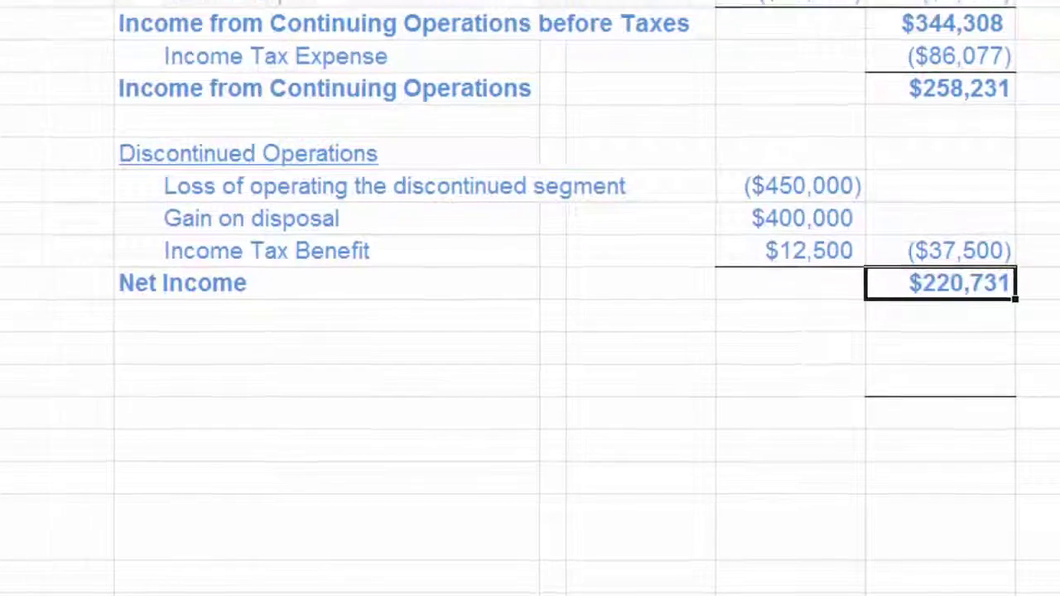
key("alt+h")
key("b")
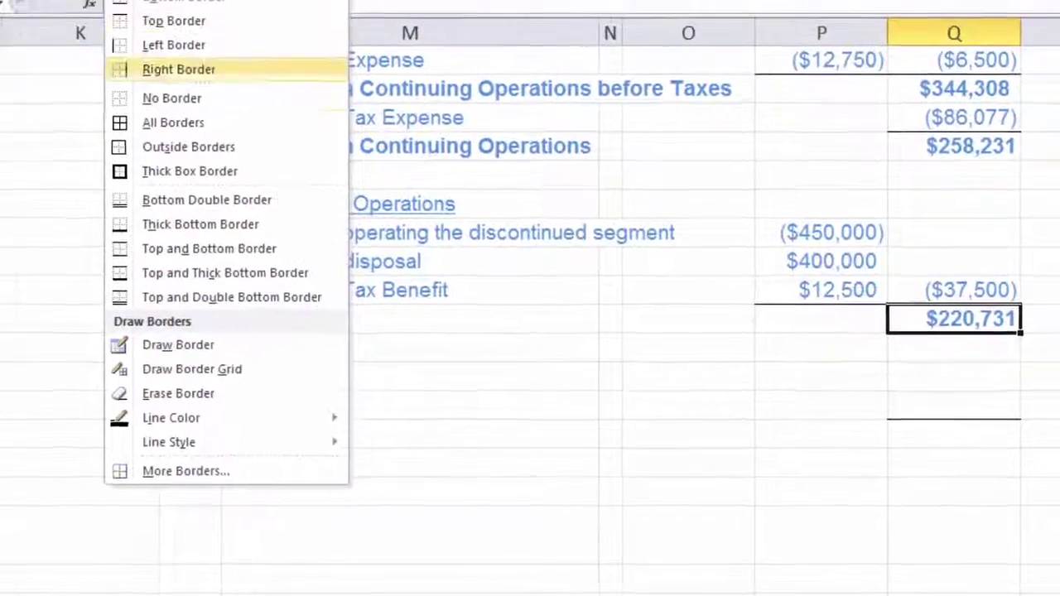
key("Down")
key("Down")
key("Down")
key("Down")
key("Down")
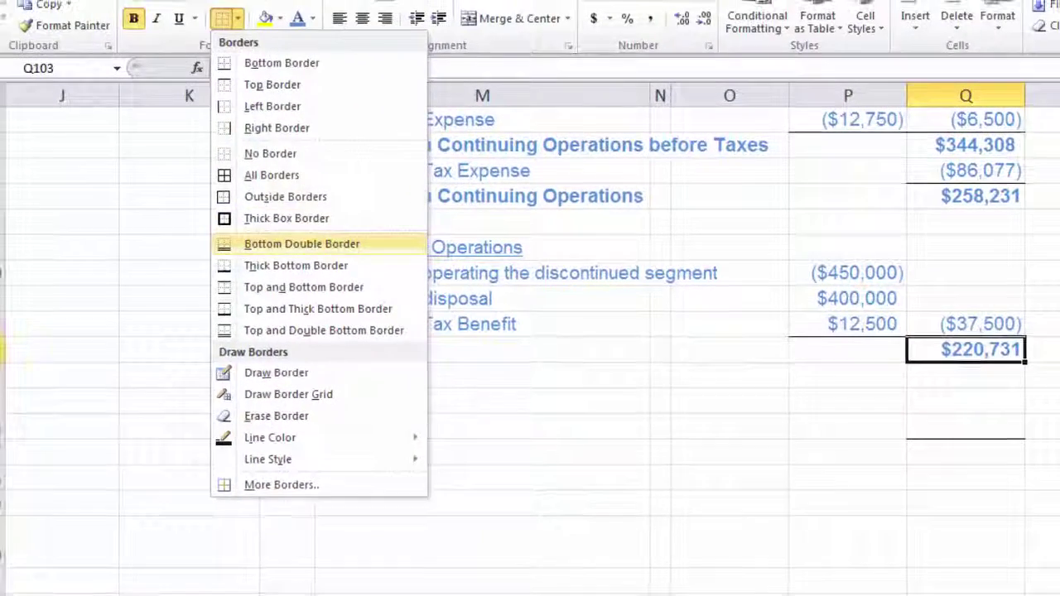
key("Return")
left_click(482, 403)
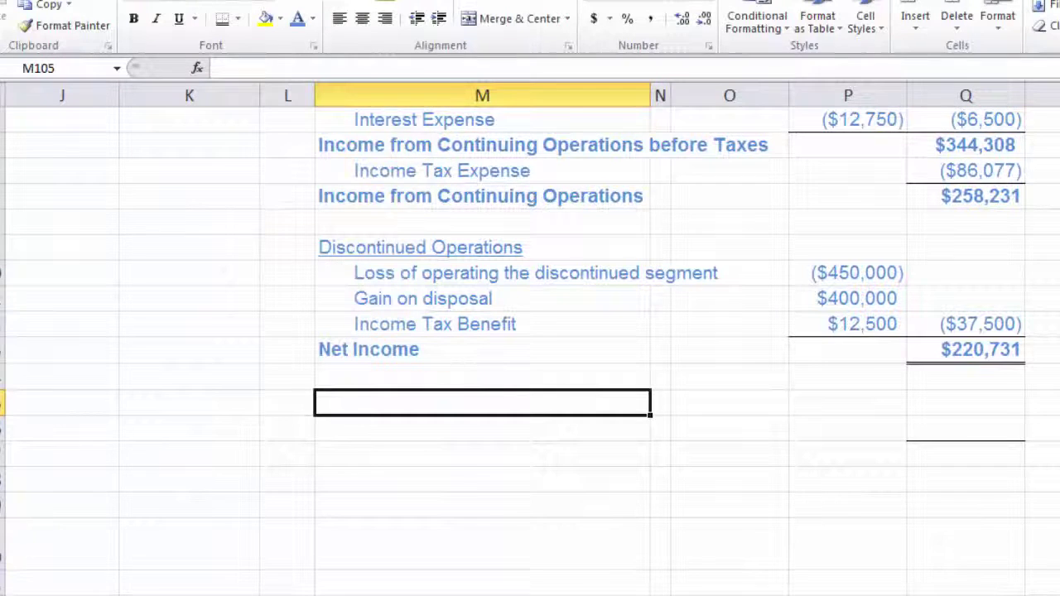
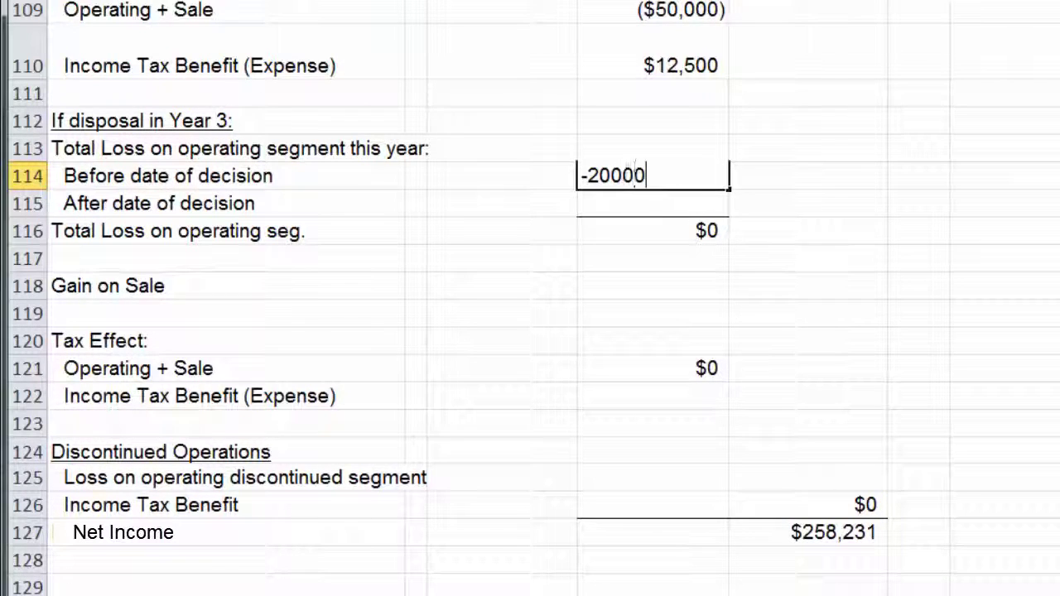
Under "If disposal in Year 3", enter the operating losses as -200000 before and -250000 after the date of decision.
type("0")
key("Return")
type("-250000")
key("Return")
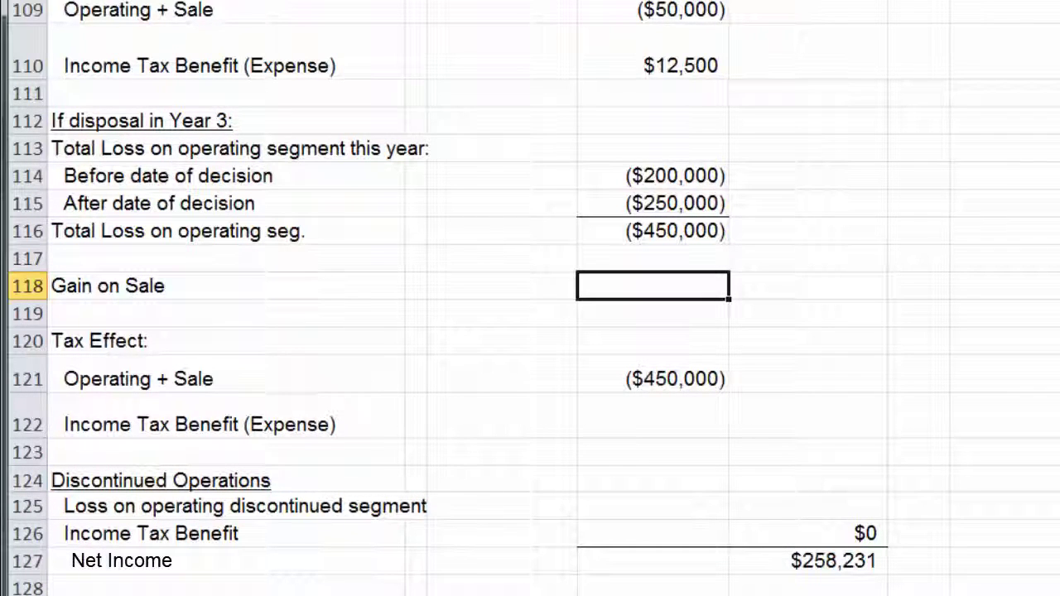
Enter 0 as the Gain on Sale for the Year 3 disposal case.
type("0")
key("Return")
left_click(653, 374)
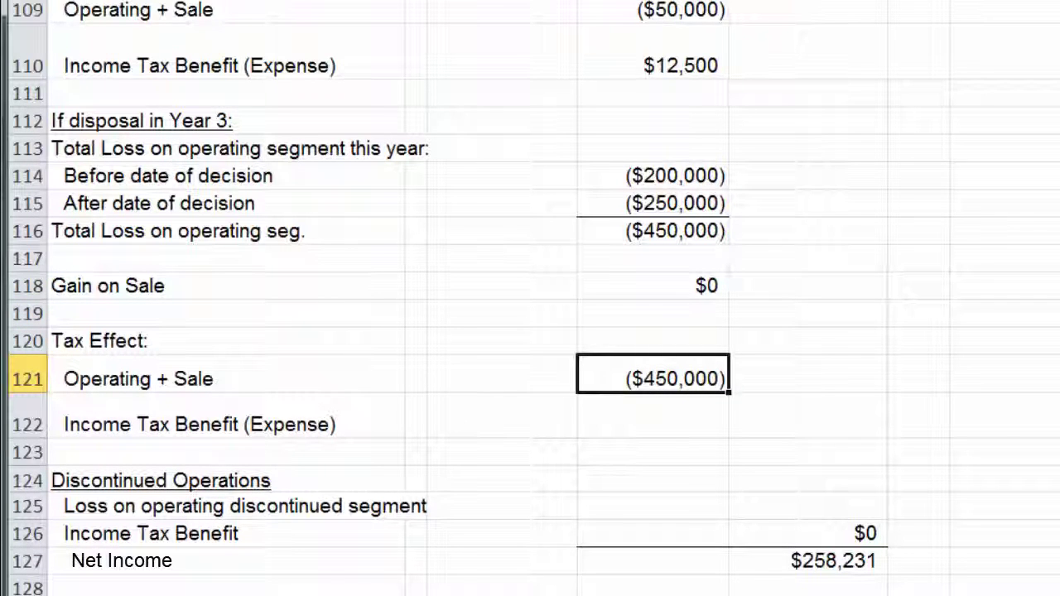
Calculate the Year 3 Income Tax Benefit (Expense) in D122 from the Operating + Sale amount with =D121*-.25.
left_click(653, 415)
type("=")
key("Up")
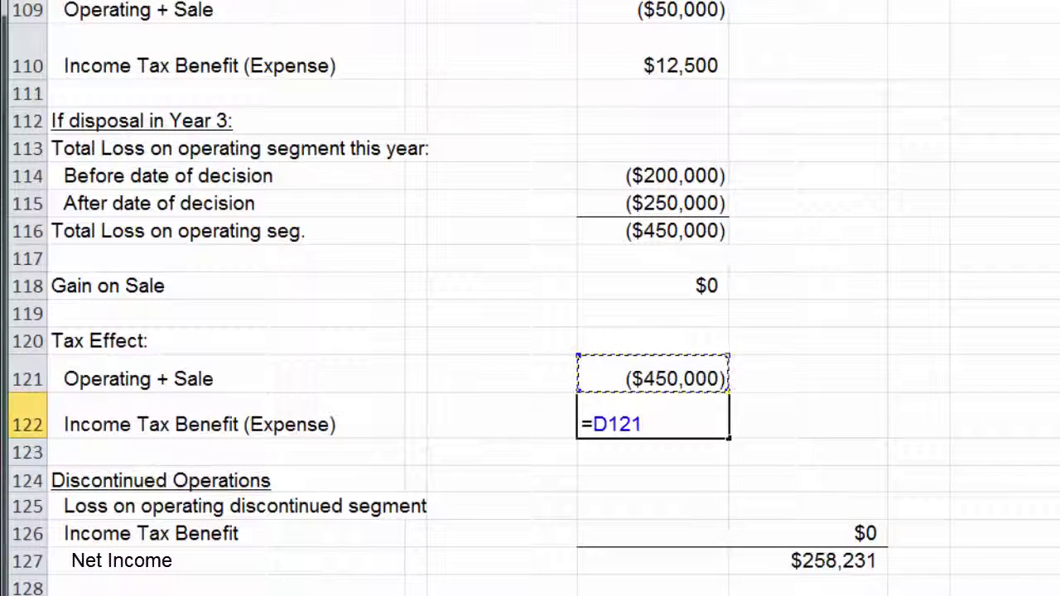
type("*-")
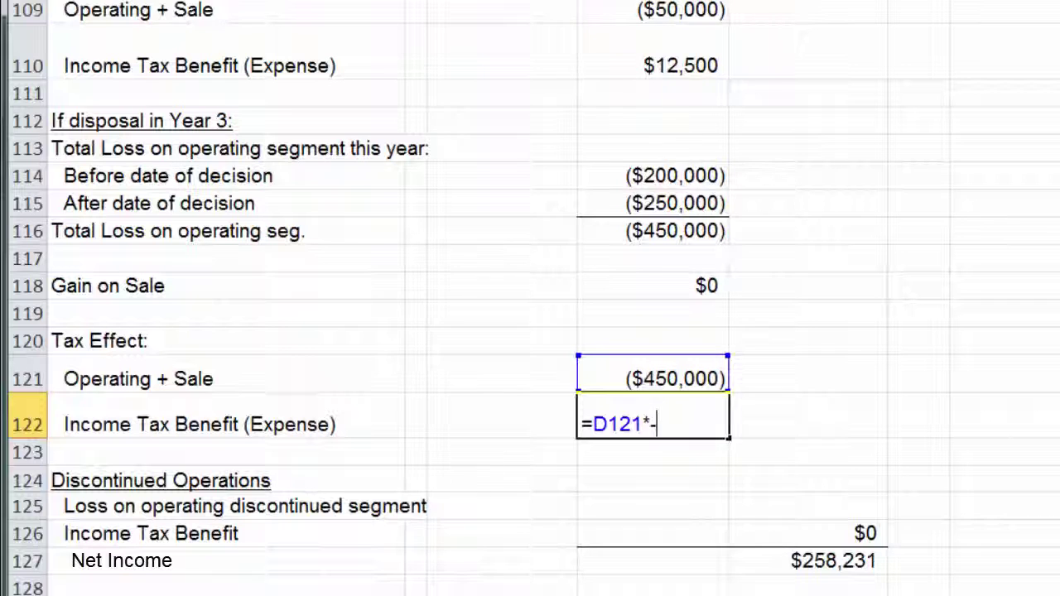
type(".25")
key("Return")
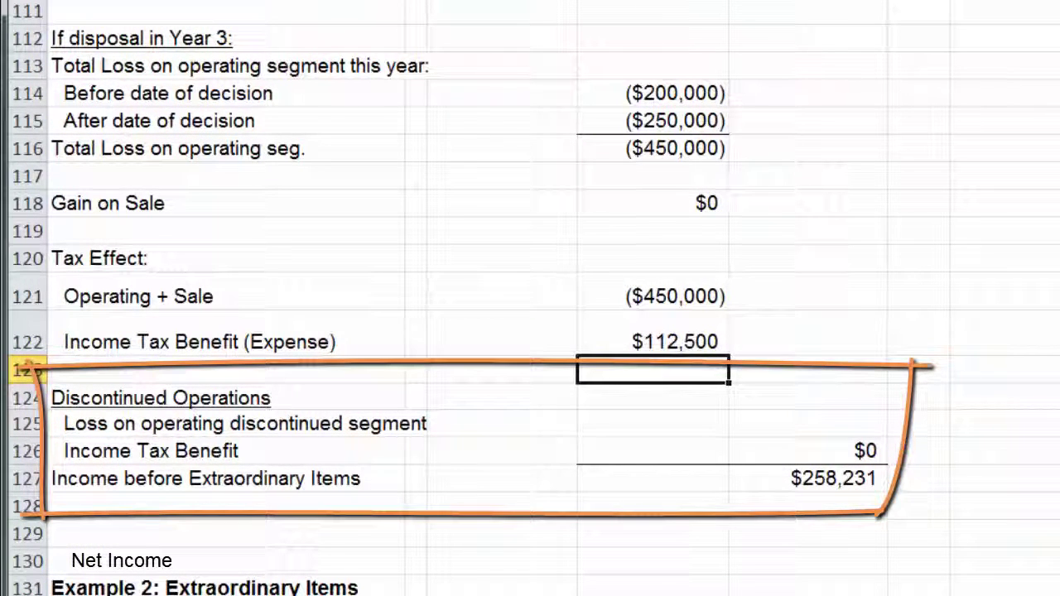
Under Discontinued Operations, link the operating loss in D125 to =D116 and the Income Tax Benefit in D126 to =D122.
left_click(652, 423)
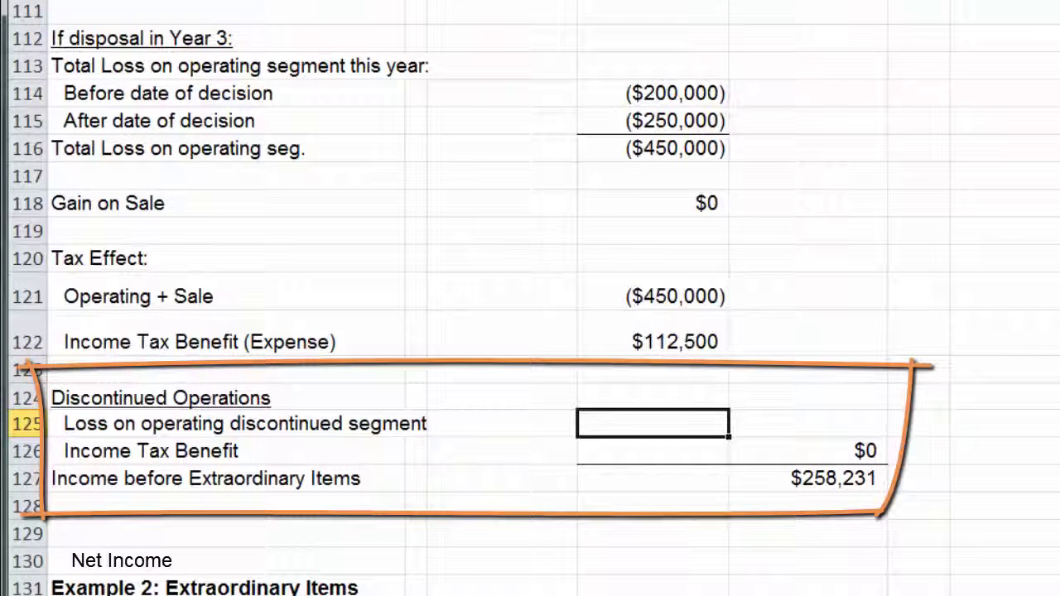
type("=")
left_click(652, 148)
key("Return")
type("=")
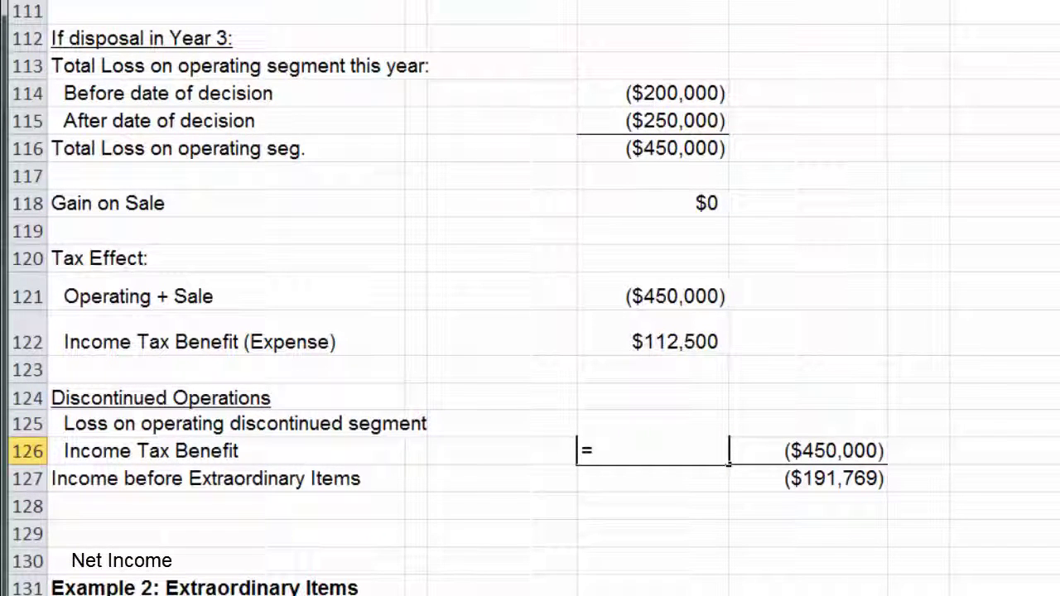
left_click(653, 341)
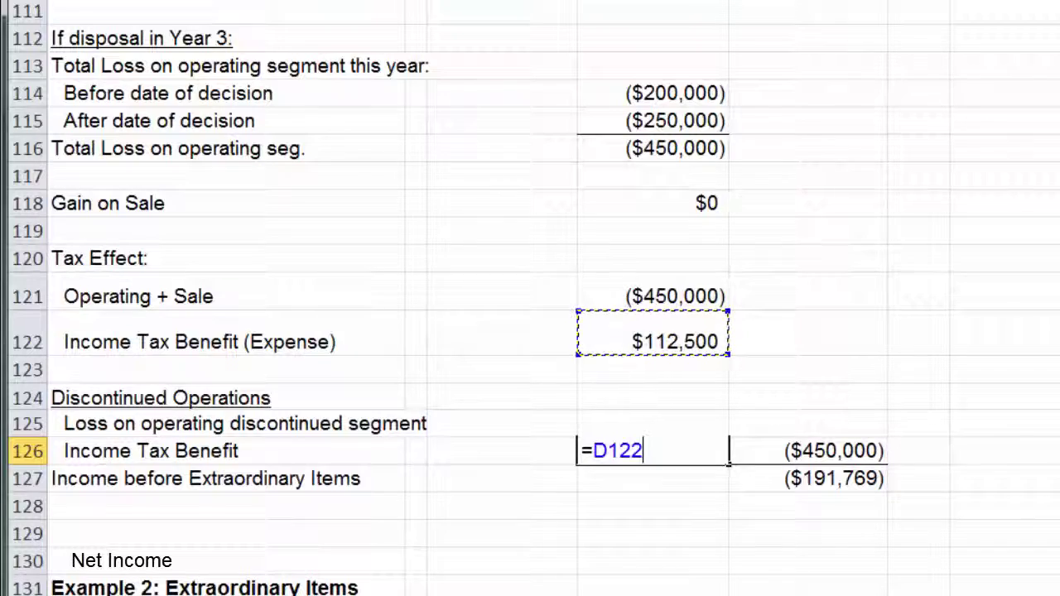
key("Return")
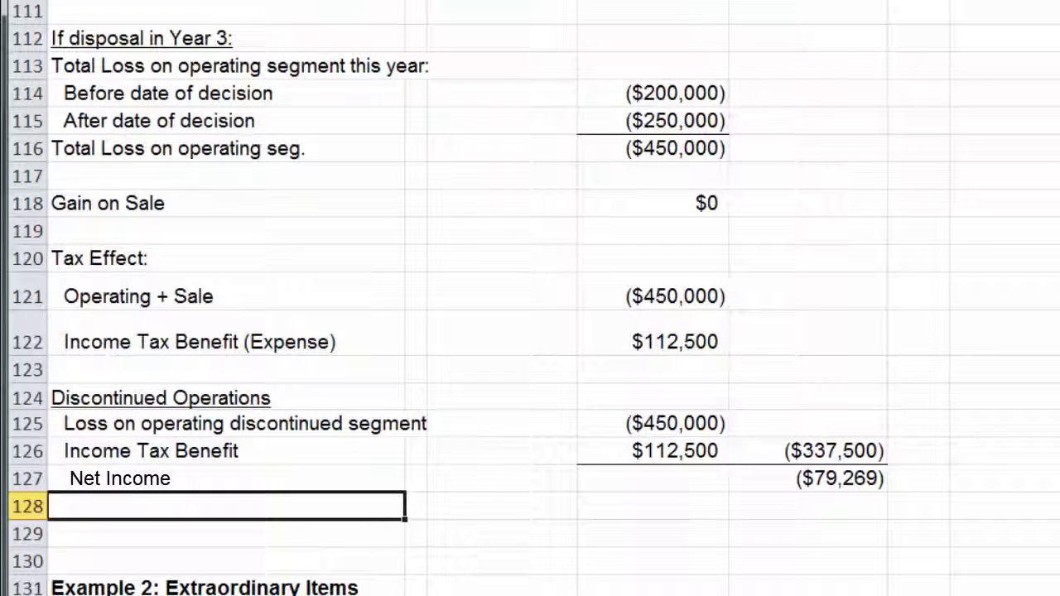
mouse_move(52, 406)
left_mouse_down()
mouse_move(132, 442)
mouse_move(737, 403)
left_mouse_up()
left_click_drag(40, 403, 751, 402)
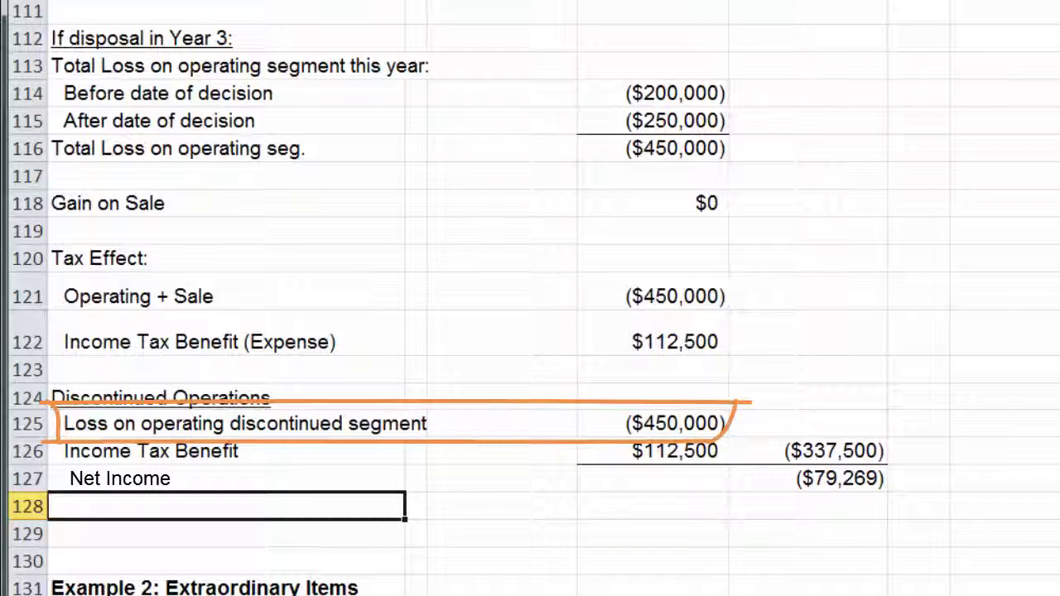